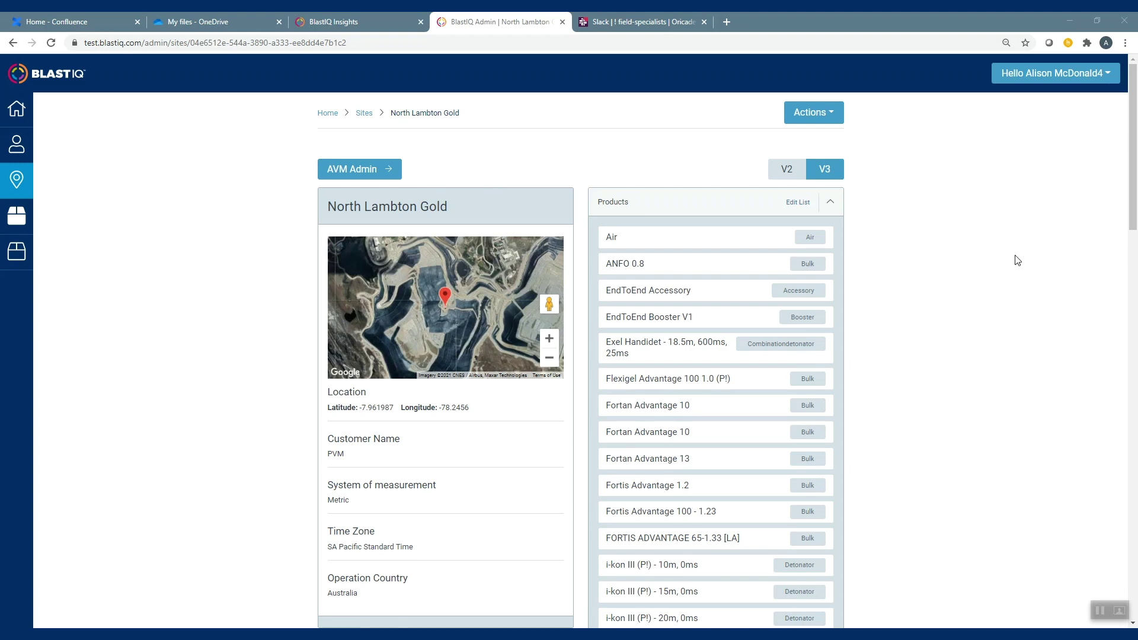
# Open North Lambton Gold's AVM Administration, preview the Add Modelling Domain form, then return.
pyautogui.scroll(-6, 1017, 260)
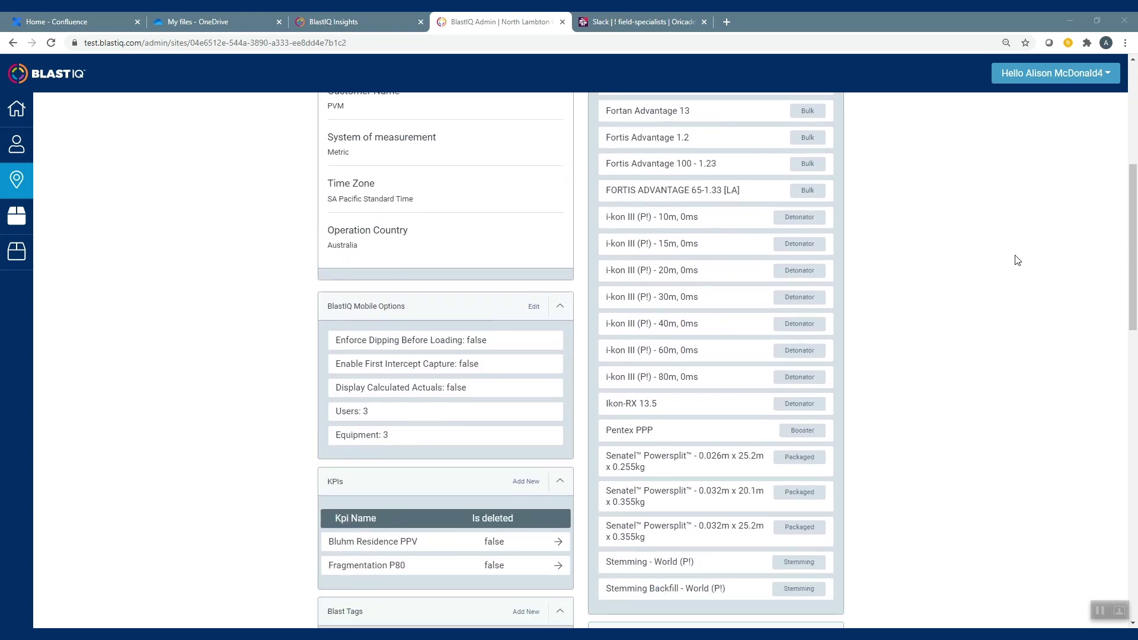
pyautogui.scroll(-2, 1018, 260)
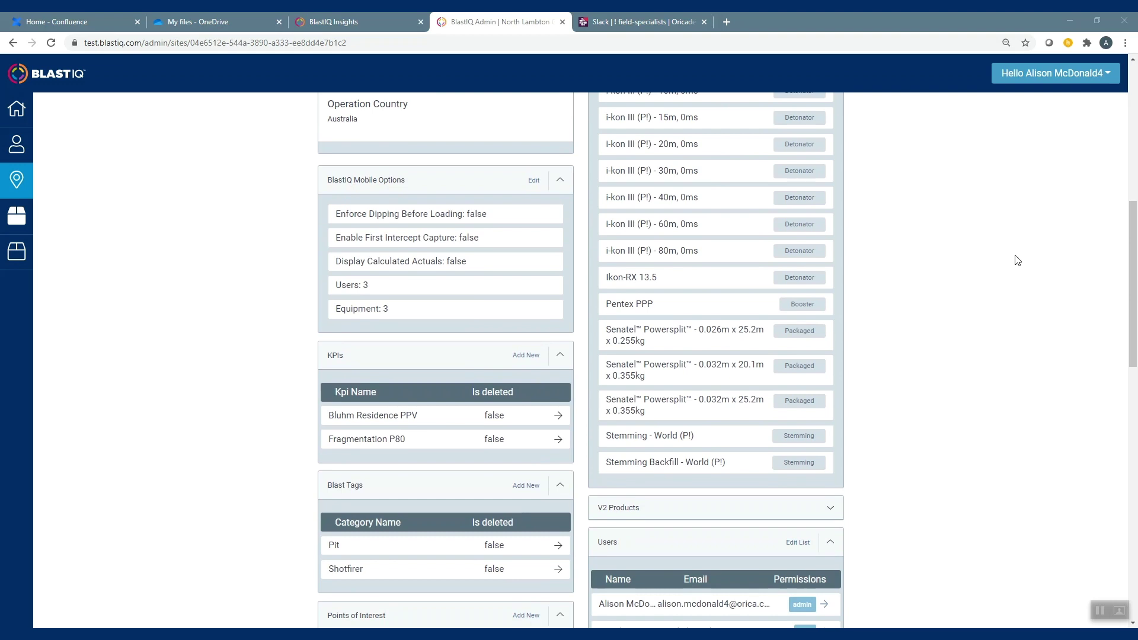
pyautogui.scroll(-5, 1017, 260)
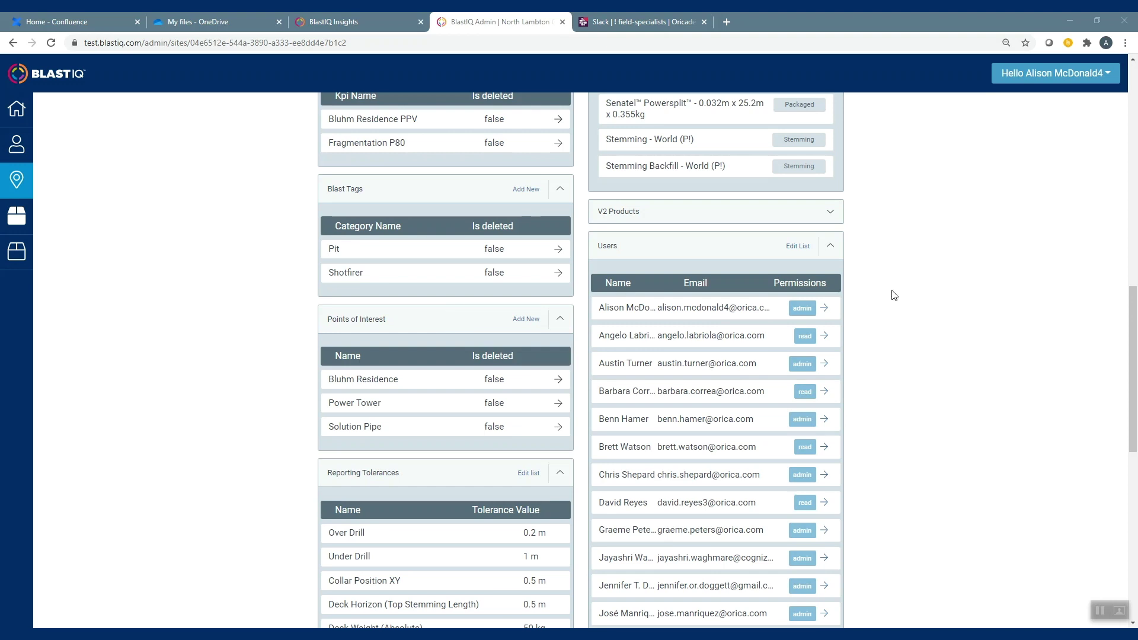
pyautogui.scroll(5, 1018, 278)
pyautogui.scroll(8, 1018, 279)
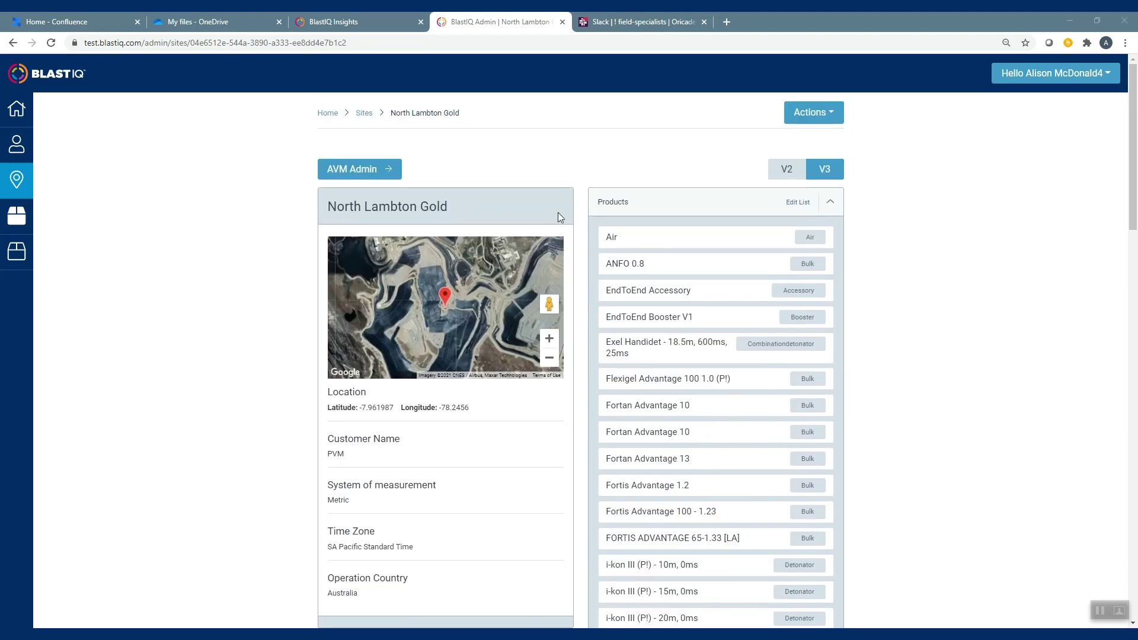
pyautogui.click(373, 172)
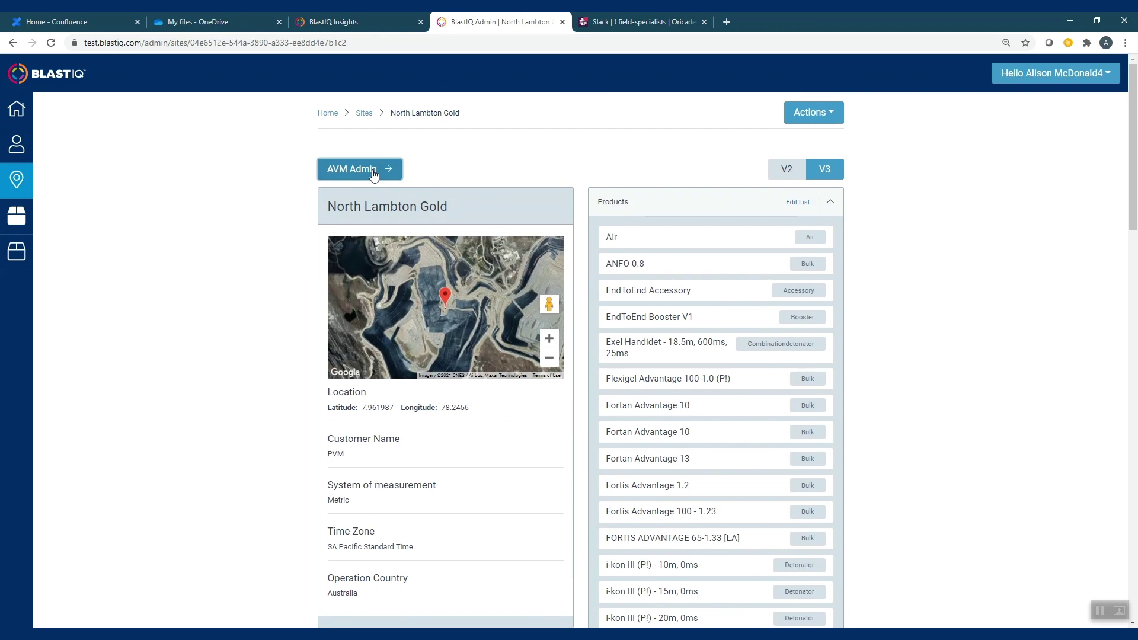
pyautogui.click(372, 170)
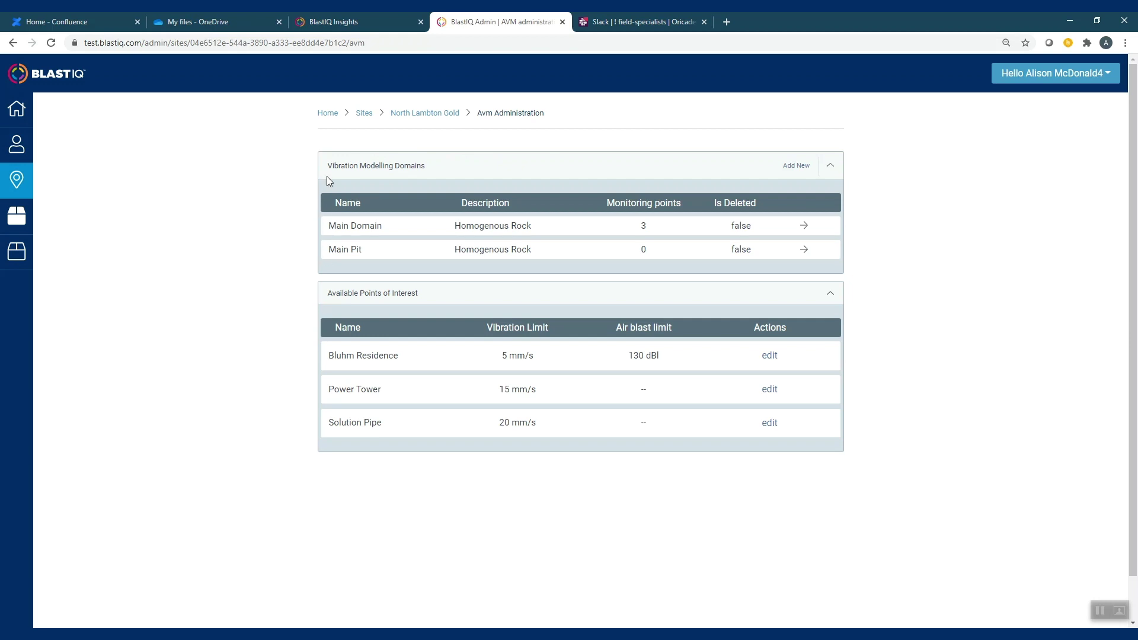
pyautogui.click(789, 166)
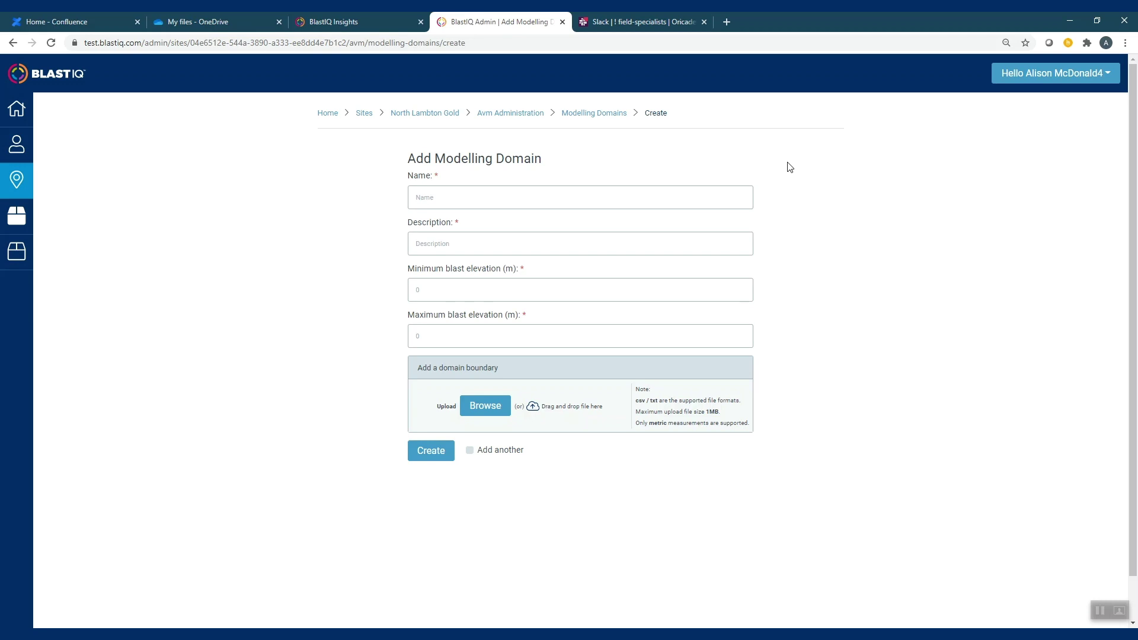
pyautogui.click(606, 113)
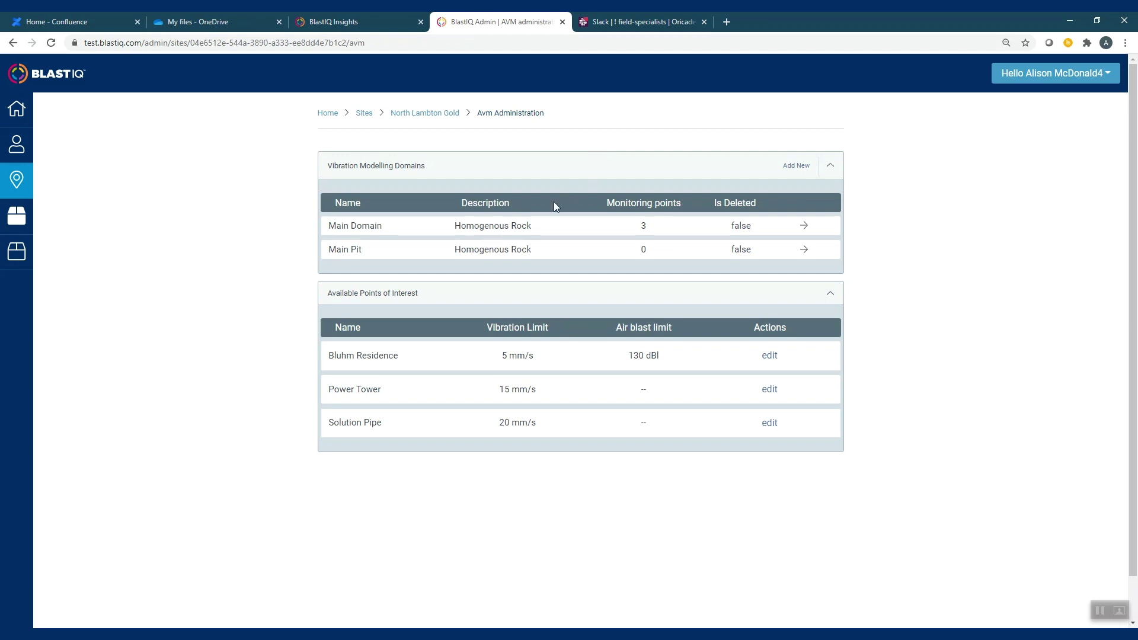
# Open Main Domain, then Bluhm Residence's modelling parameters for editing.
pyautogui.click(804, 227)
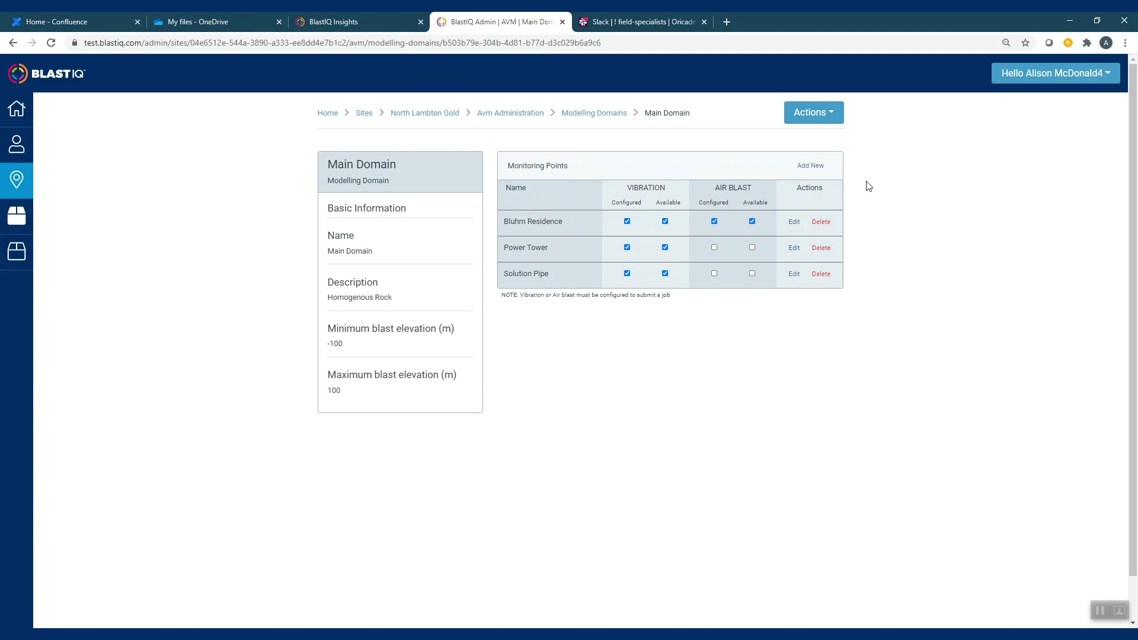
pyautogui.click(795, 223)
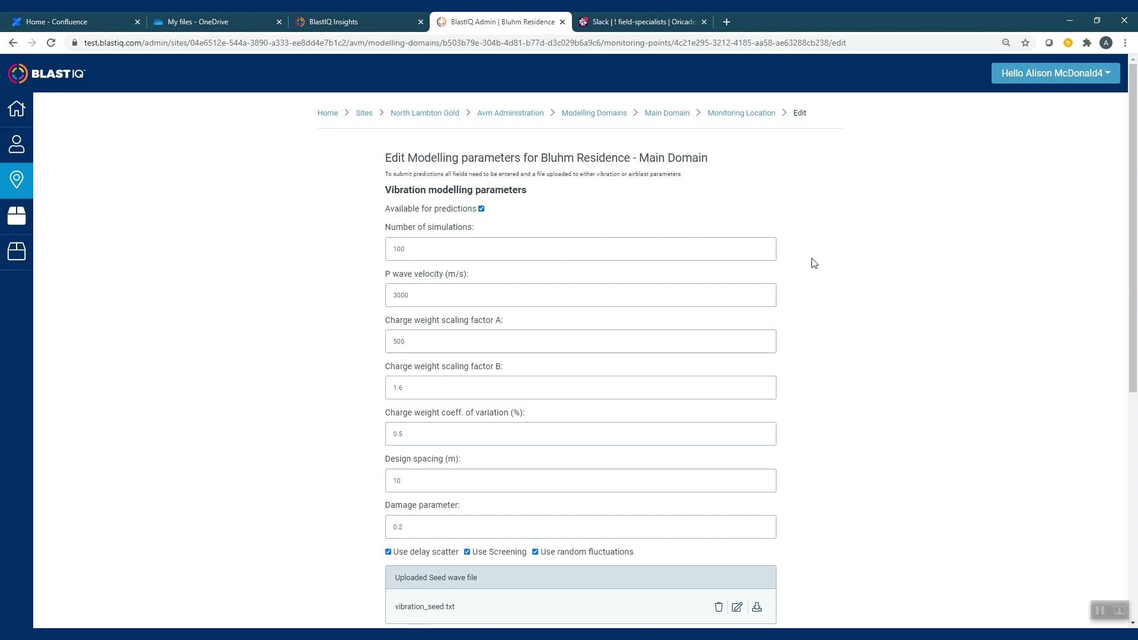
# Review Bluhm Residence's vibration and air blast parameters, then go back to Avm Administration.
pyautogui.scroll(-1, 814, 263)
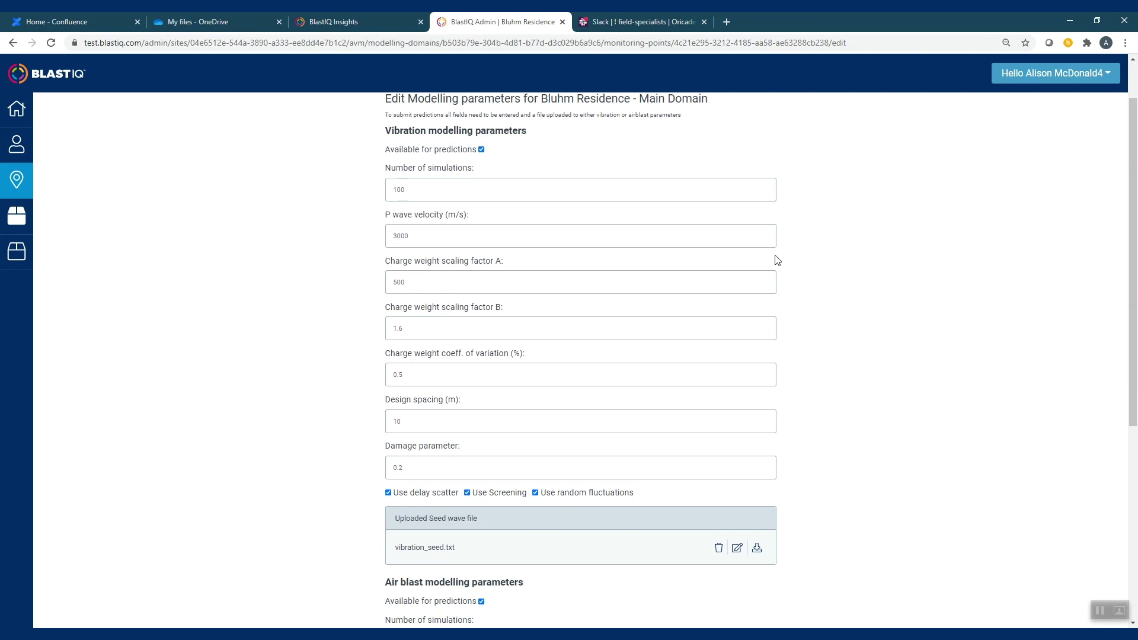
pyautogui.scroll(-1, 852, 265)
pyautogui.scroll(-5, 853, 265)
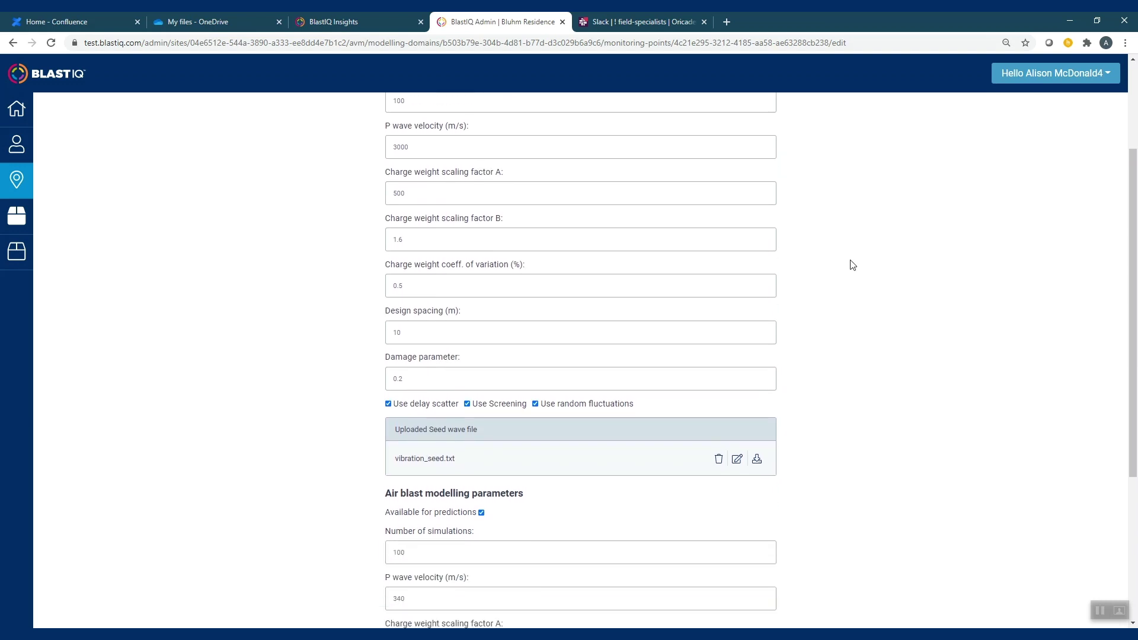
pyautogui.scroll(-1, 853, 265)
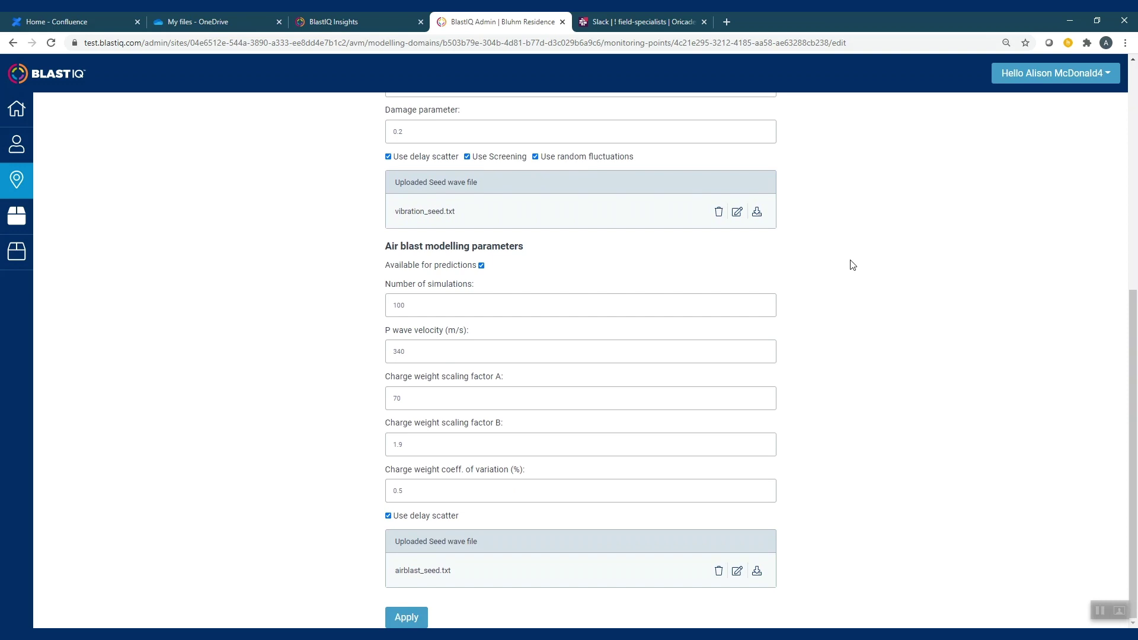
pyautogui.scroll(1, 609, 136)
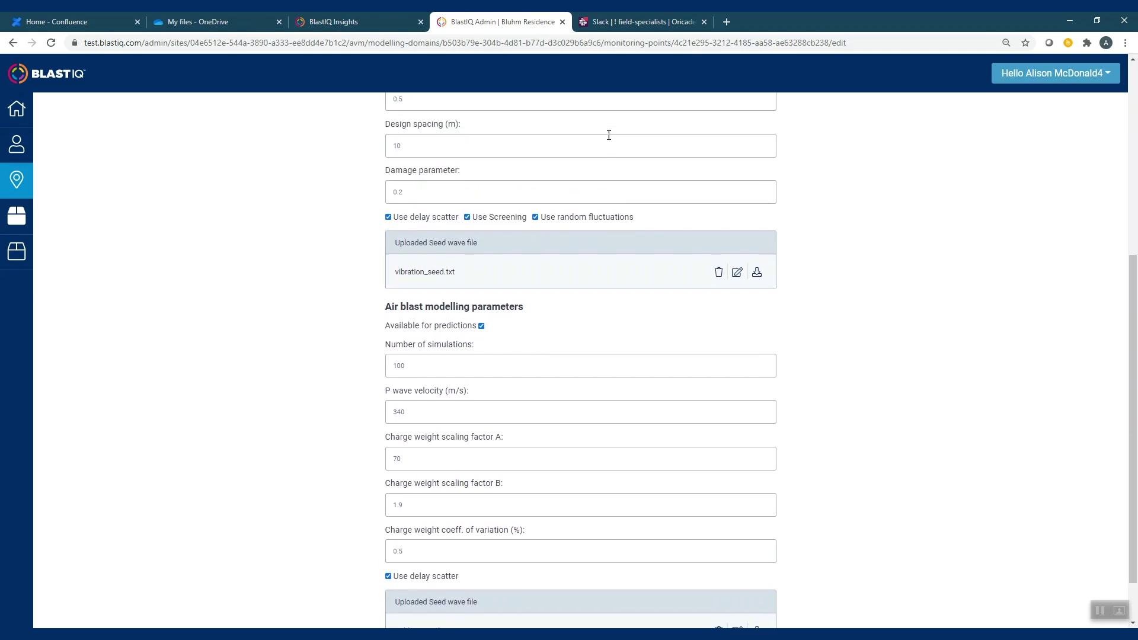
pyautogui.scroll(6, 609, 135)
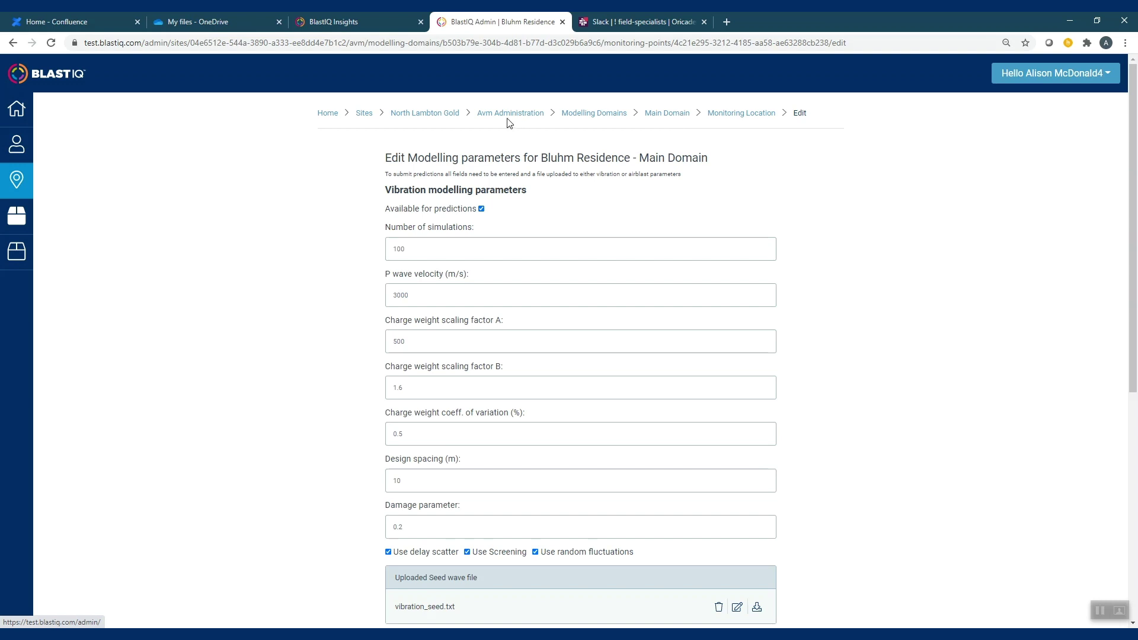
pyautogui.click(542, 117)
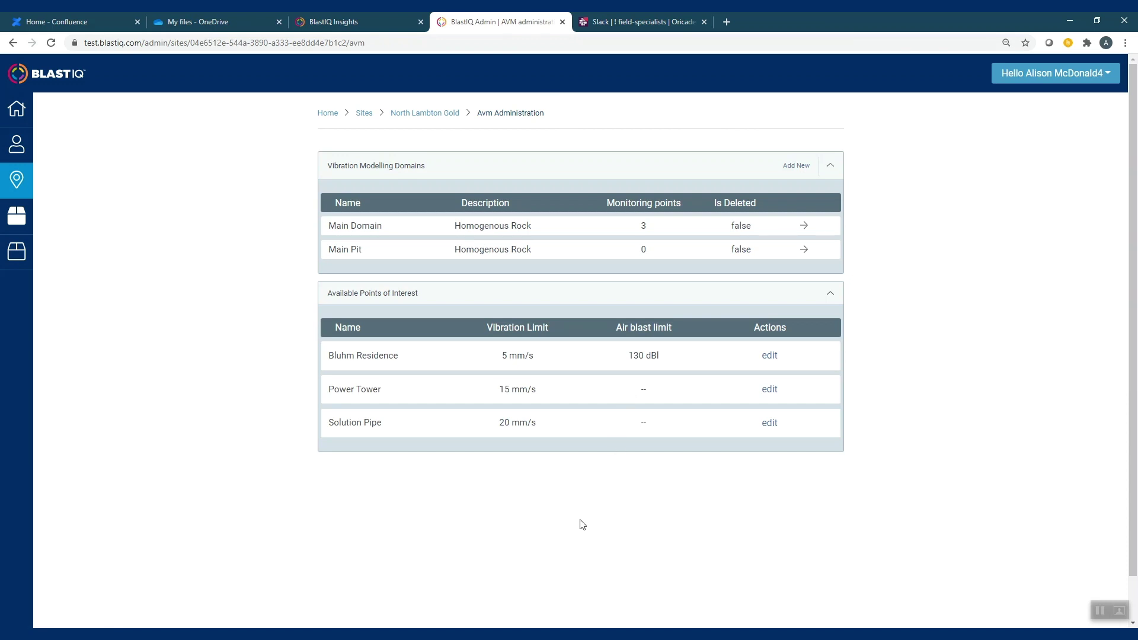
# Set North Lambton Gold's Main Domain as the AVM domain for the SHOTPlus blast plan.
pyautogui.moveTo(596, 634)
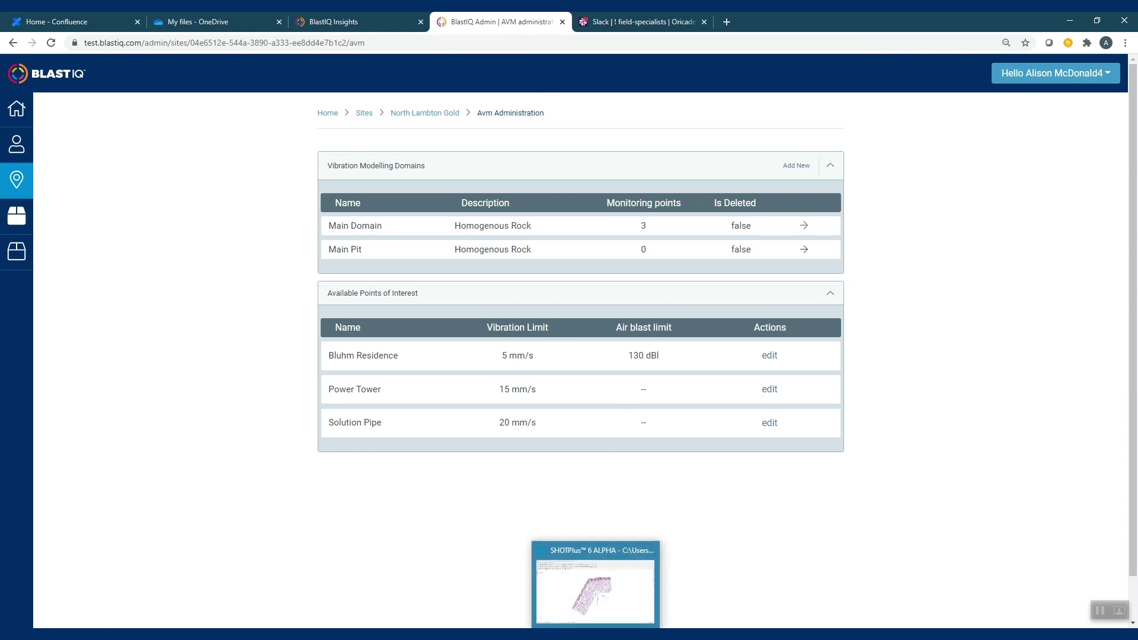
pyautogui.click(603, 614)
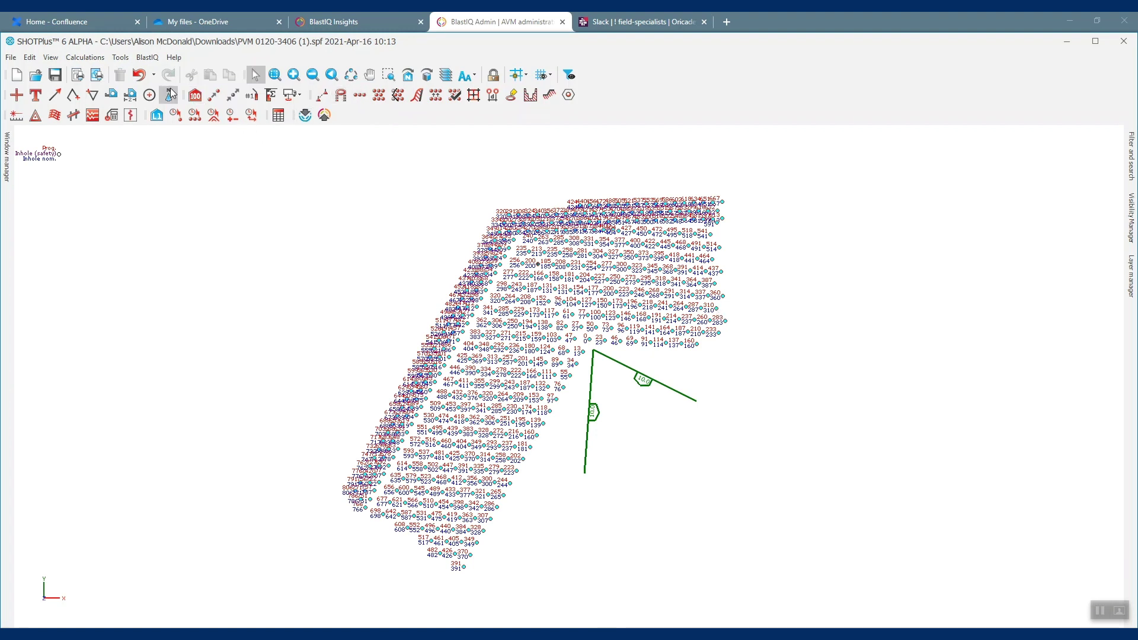
pyautogui.click(148, 57)
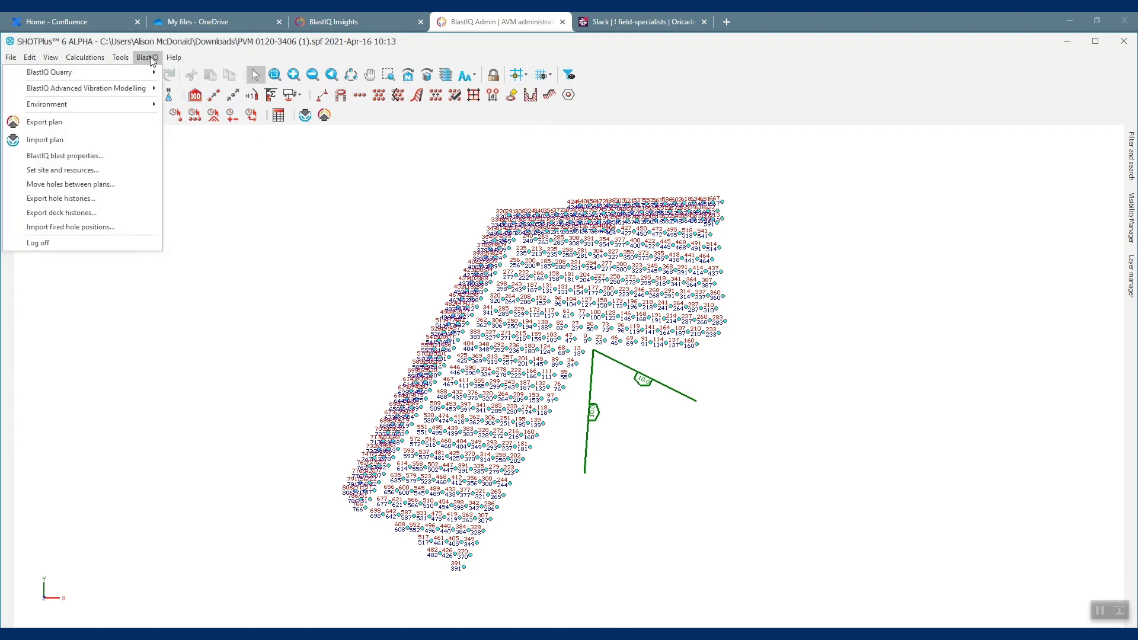
pyautogui.moveTo(149, 89)
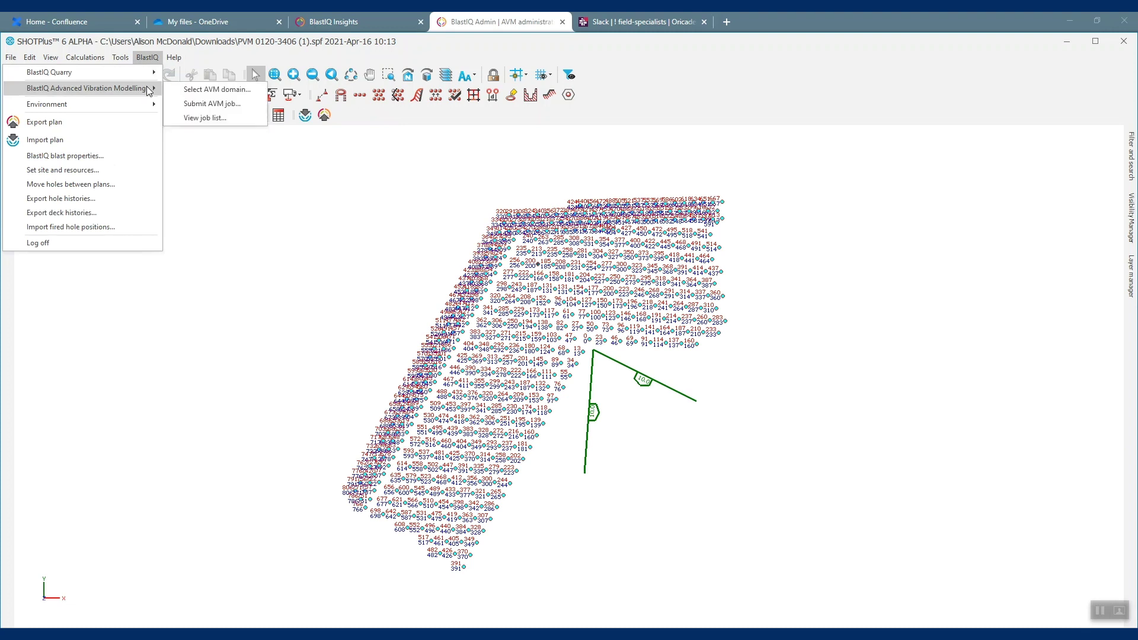
pyautogui.click(187, 92)
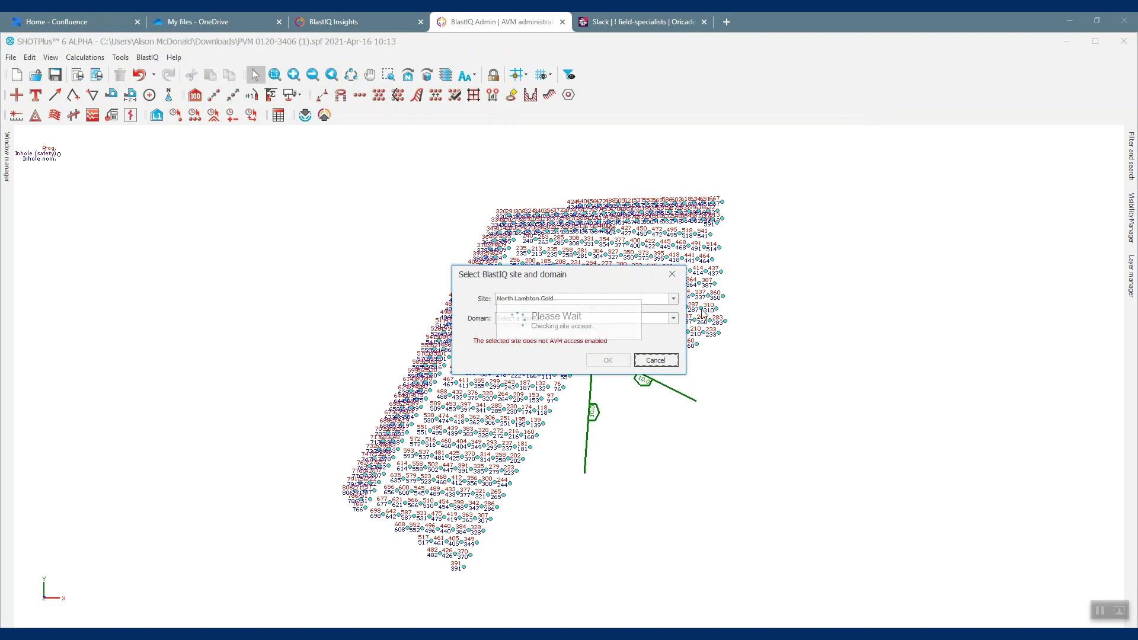
pyautogui.click(674, 319)
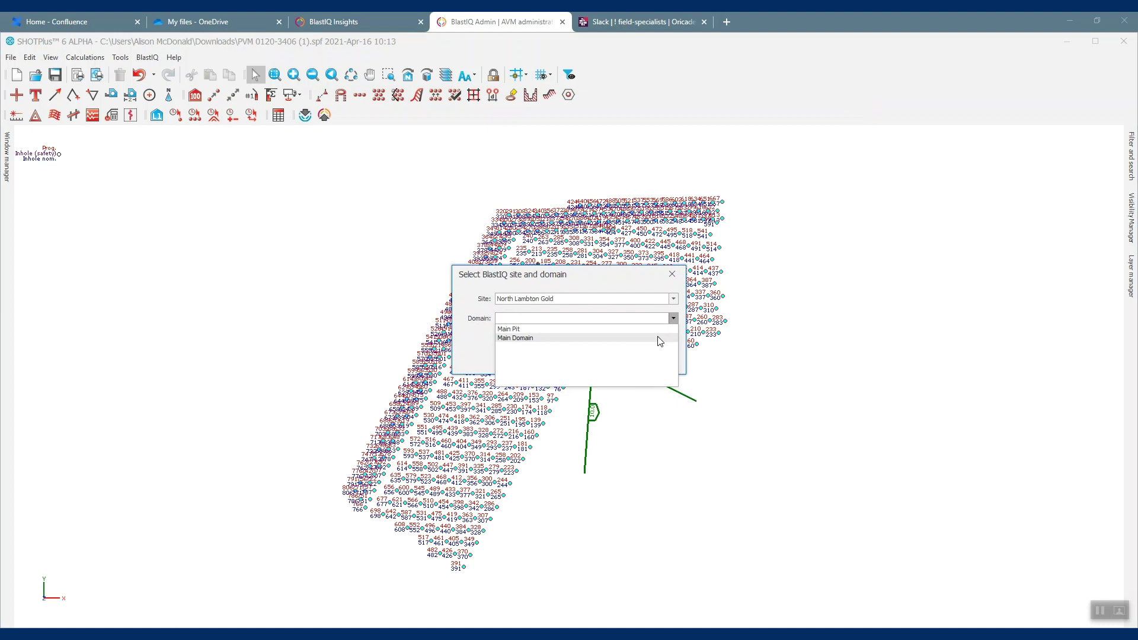
pyautogui.click(659, 339)
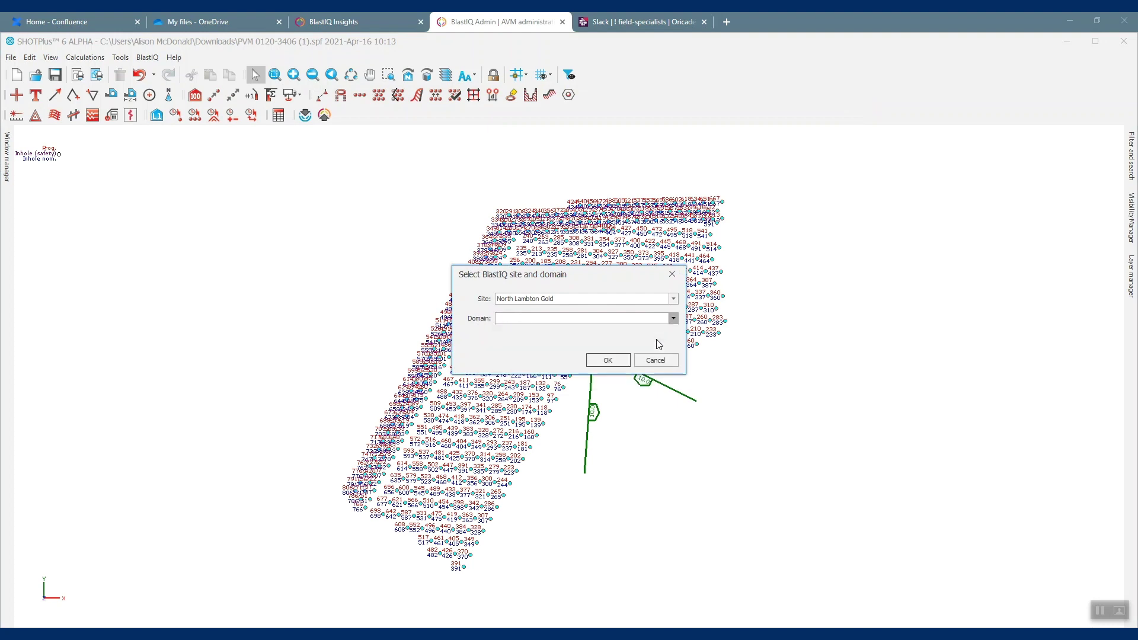
pyautogui.click(608, 360)
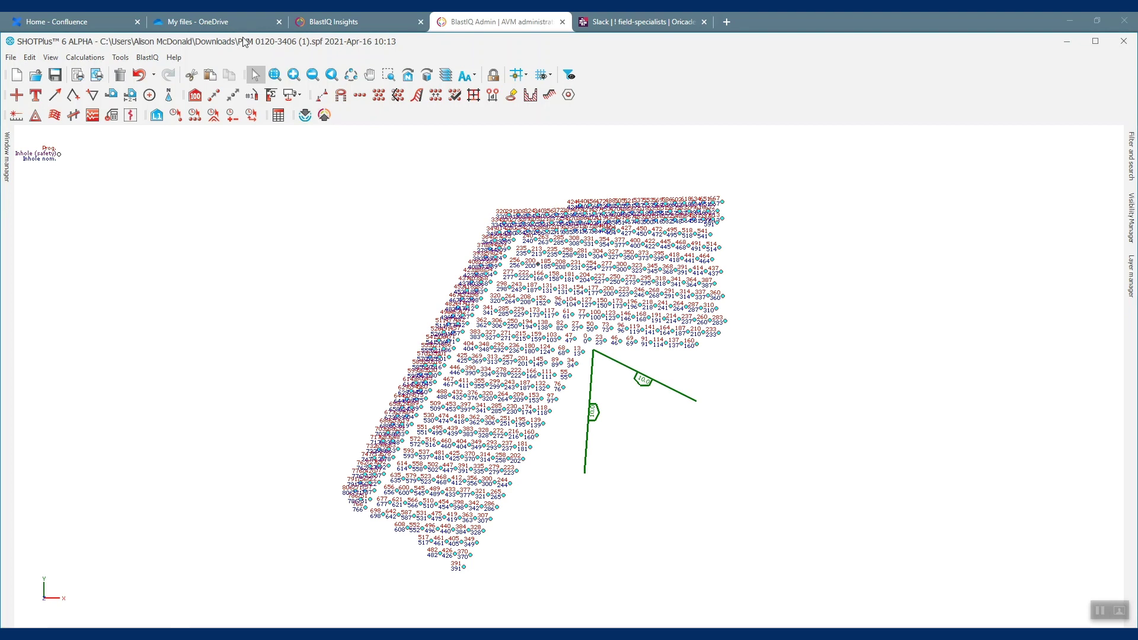
# Review North Lambton Gold's list of past AVM simulation jobs, then close it.
pyautogui.click(144, 57)
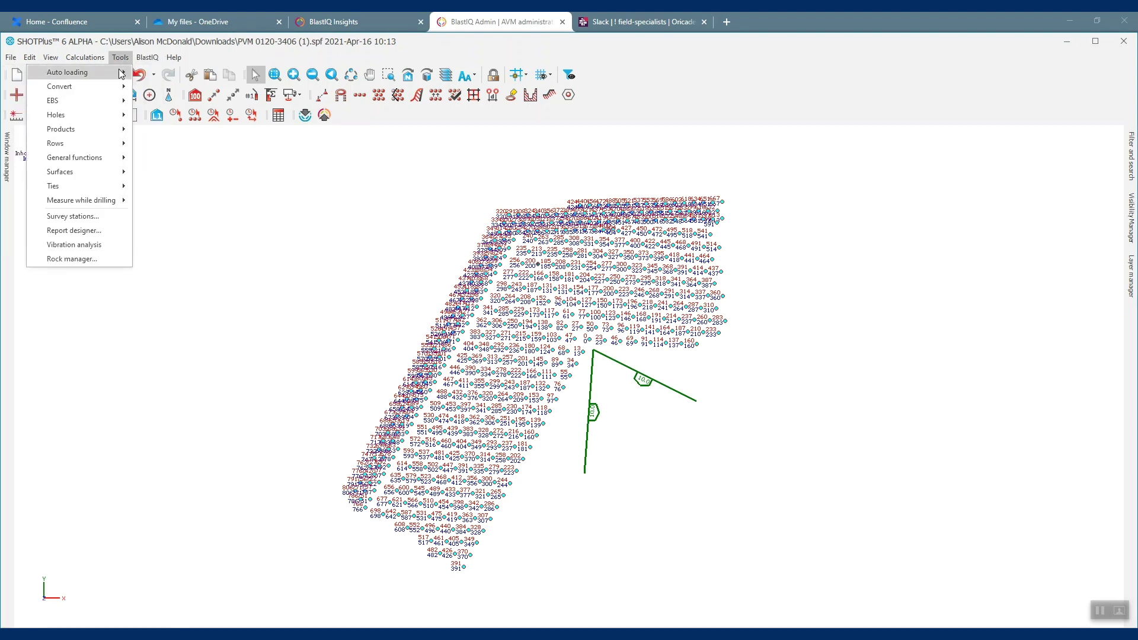
pyautogui.moveTo(152, 88)
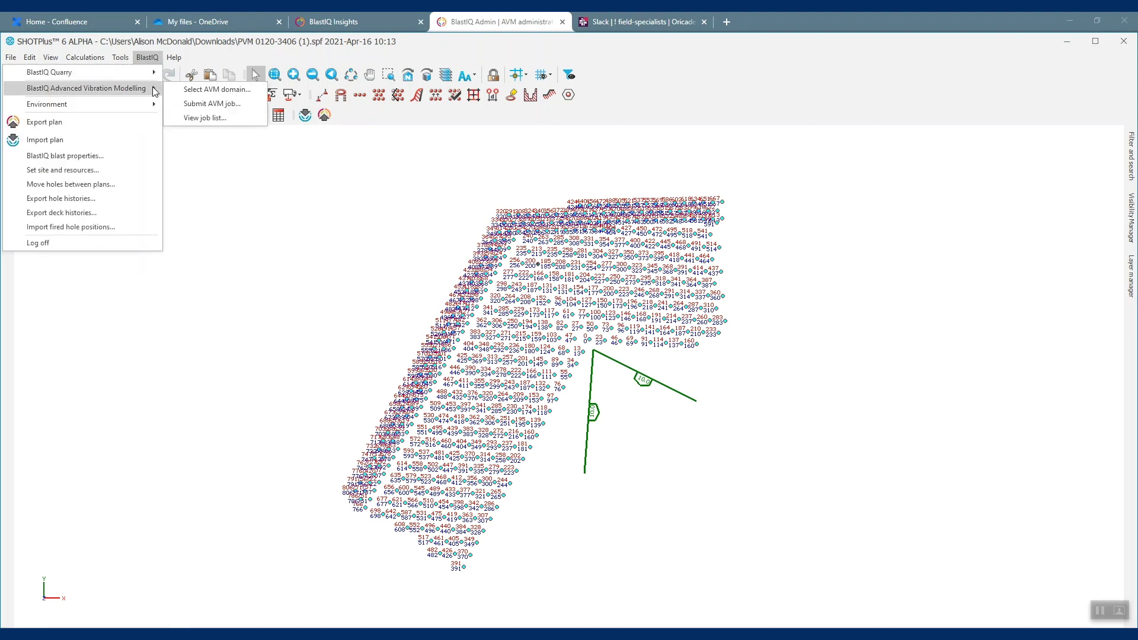
pyautogui.click(204, 116)
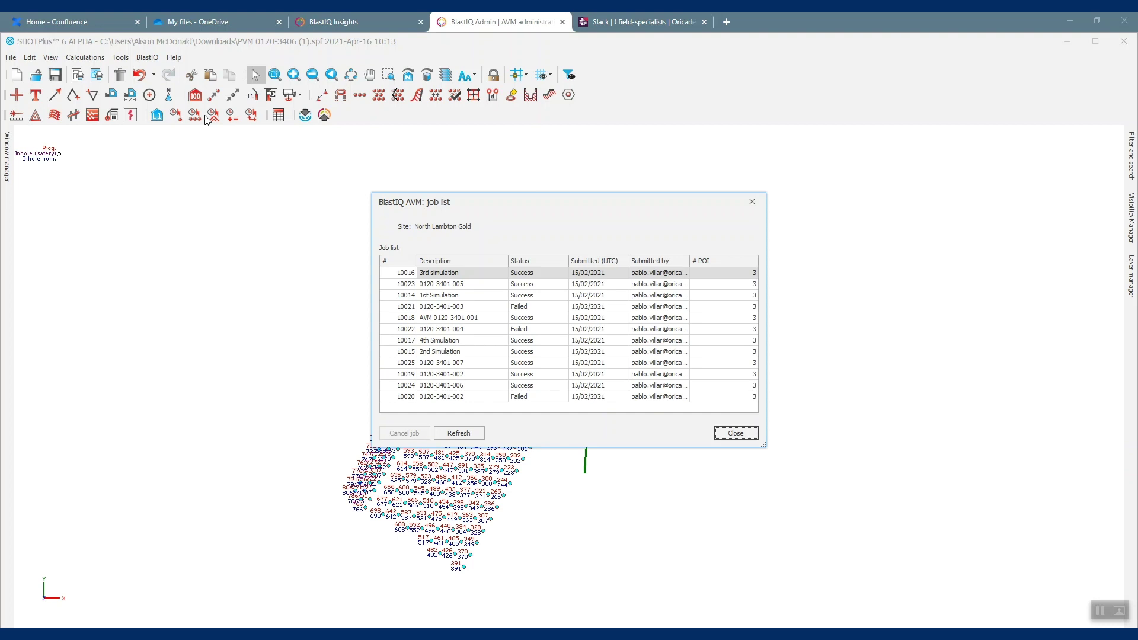
pyautogui.click(728, 437)
pyautogui.click(154, 59)
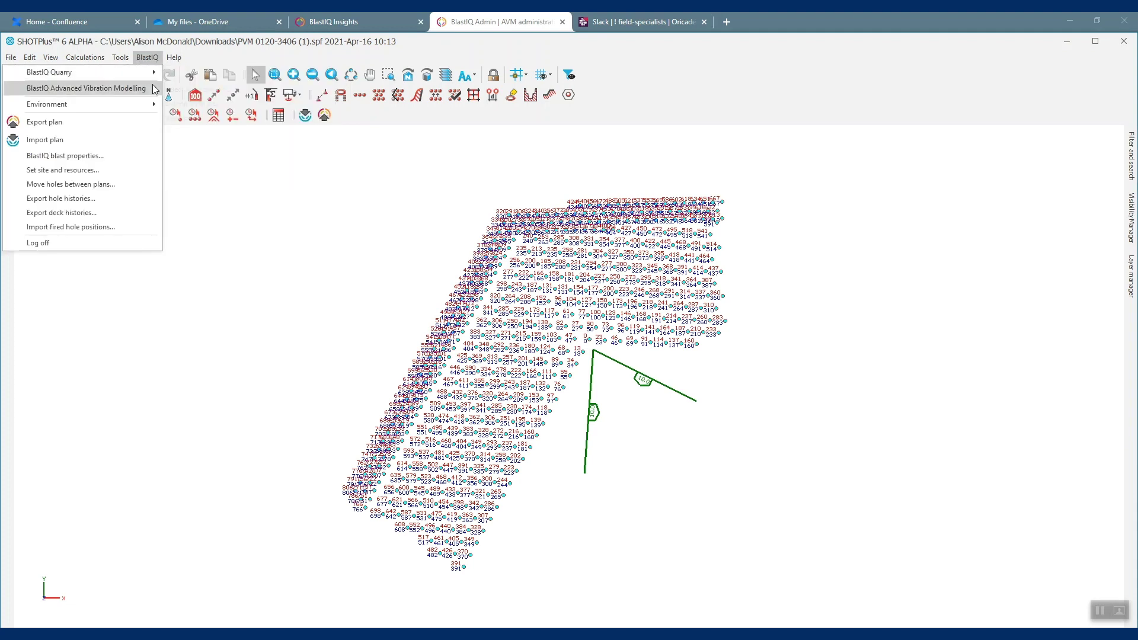
pyautogui.moveTo(155, 89)
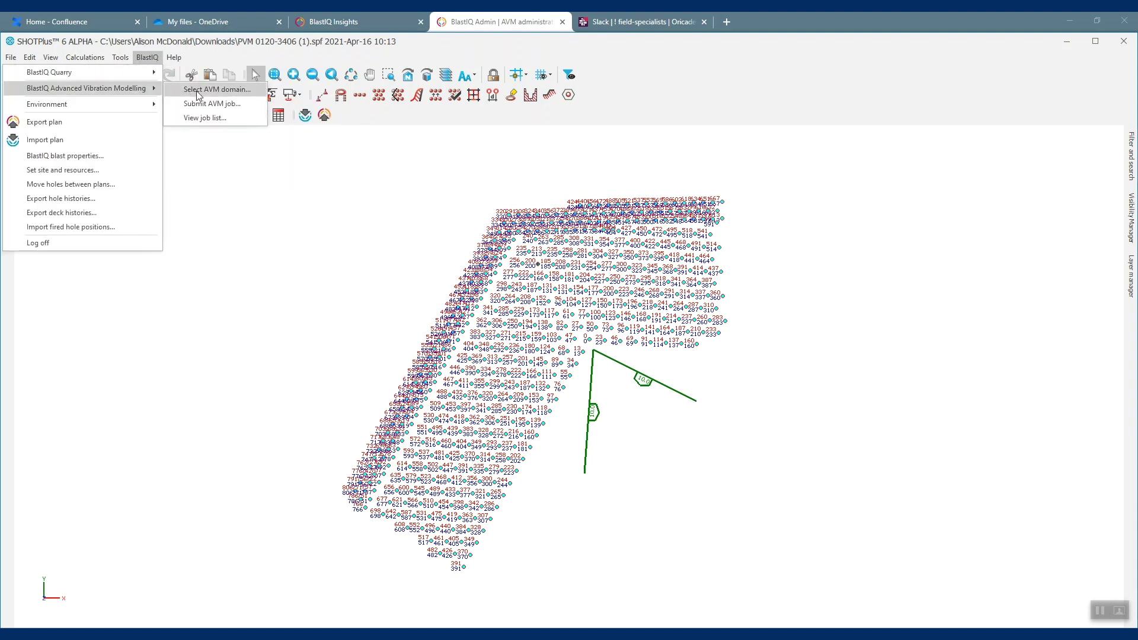
# Start a new AVM job with the description 'avm test'.
pyautogui.click(227, 105)
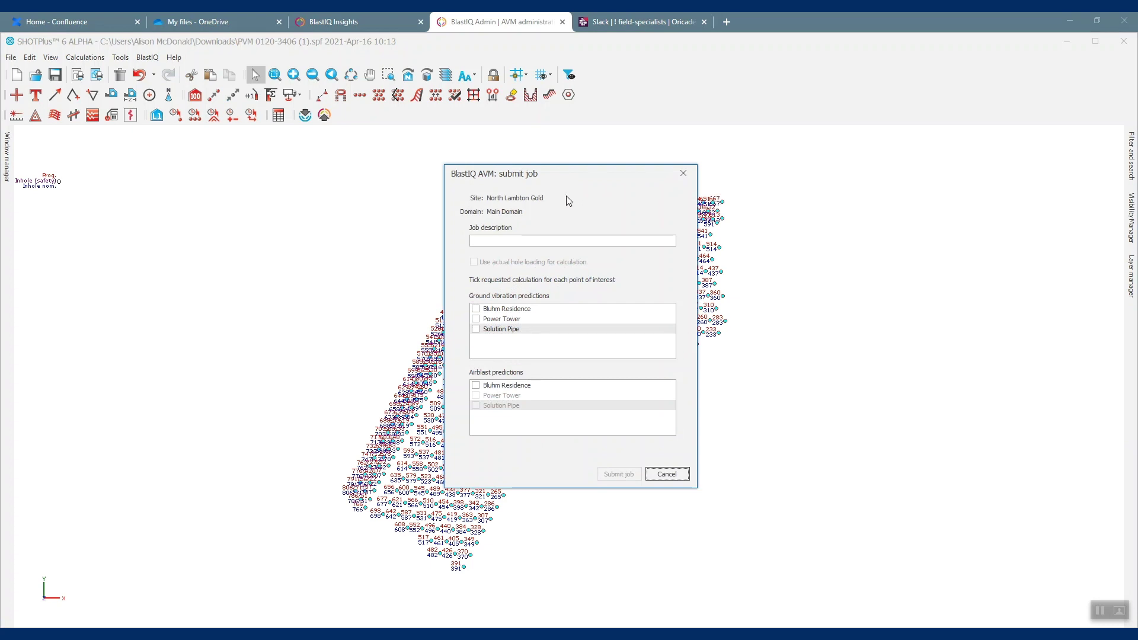
pyautogui.click(549, 239)
pyautogui.write('avm test')
# Request ground vibration for Bluhm Residence, Power Tower and Solution Pipe, and submit the job.
pyautogui.click(476, 309)
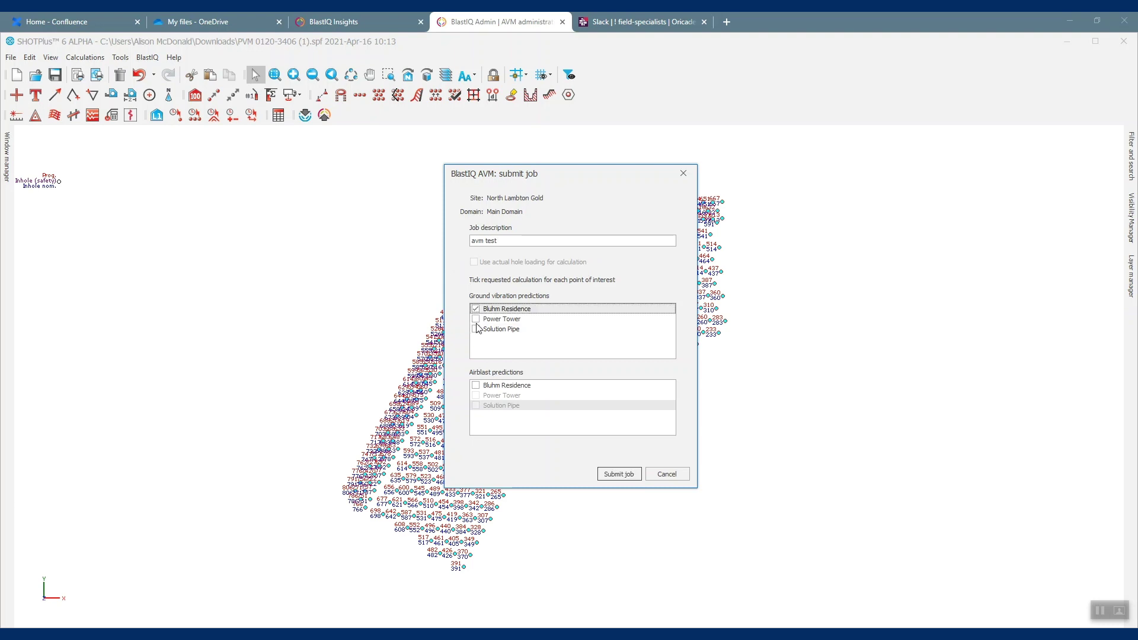
pyautogui.click(476, 319)
pyautogui.click(476, 330)
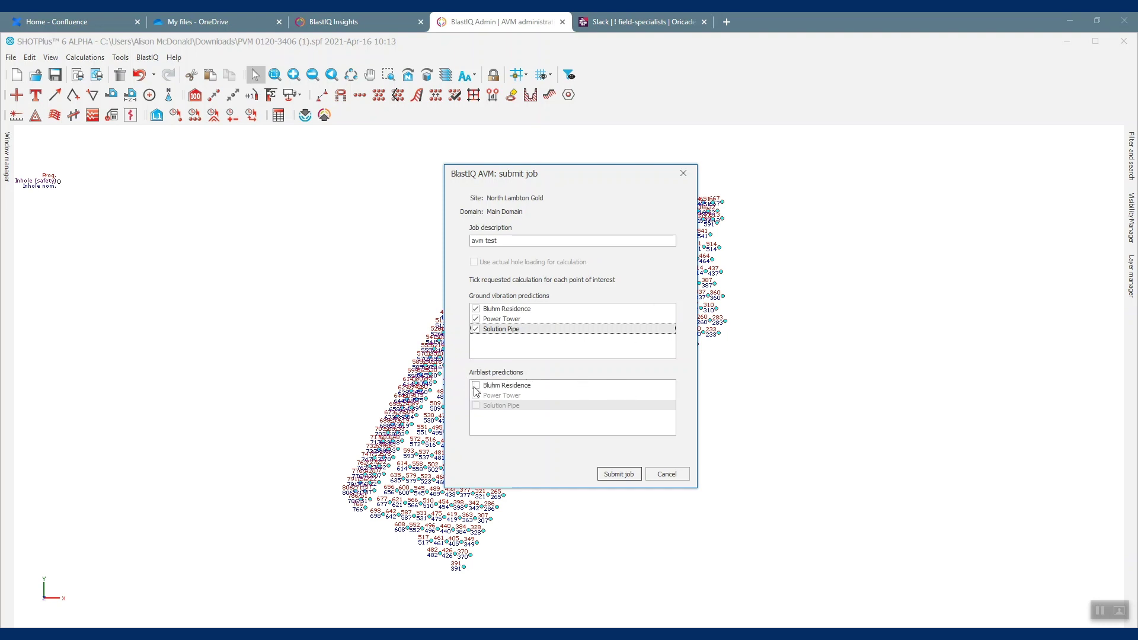
pyautogui.click(618, 475)
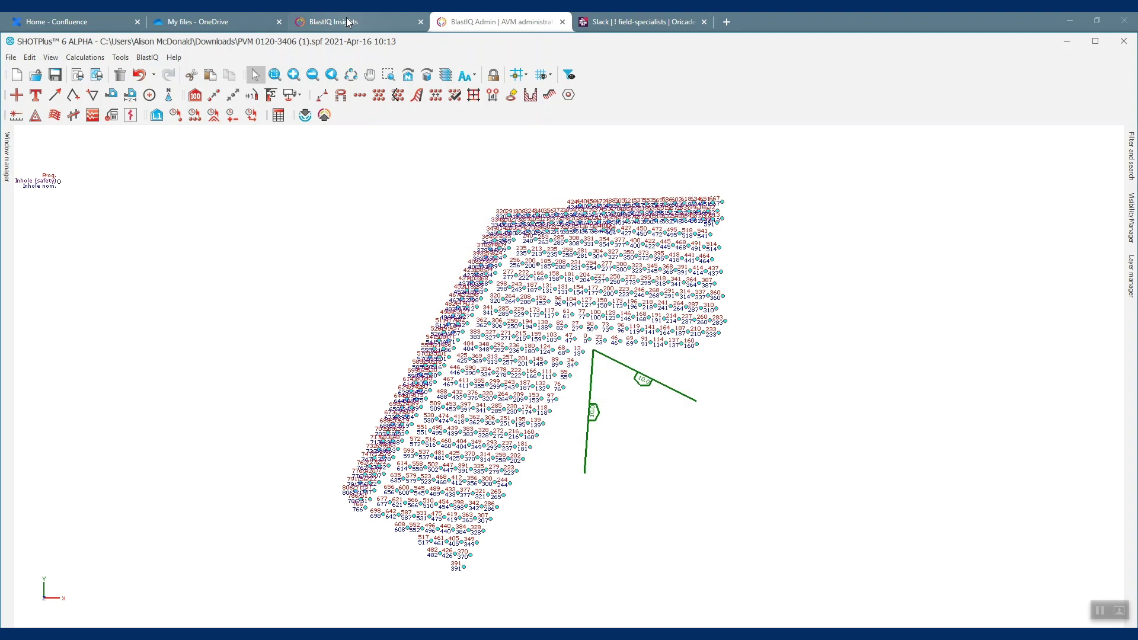
pyautogui.click(347, 19)
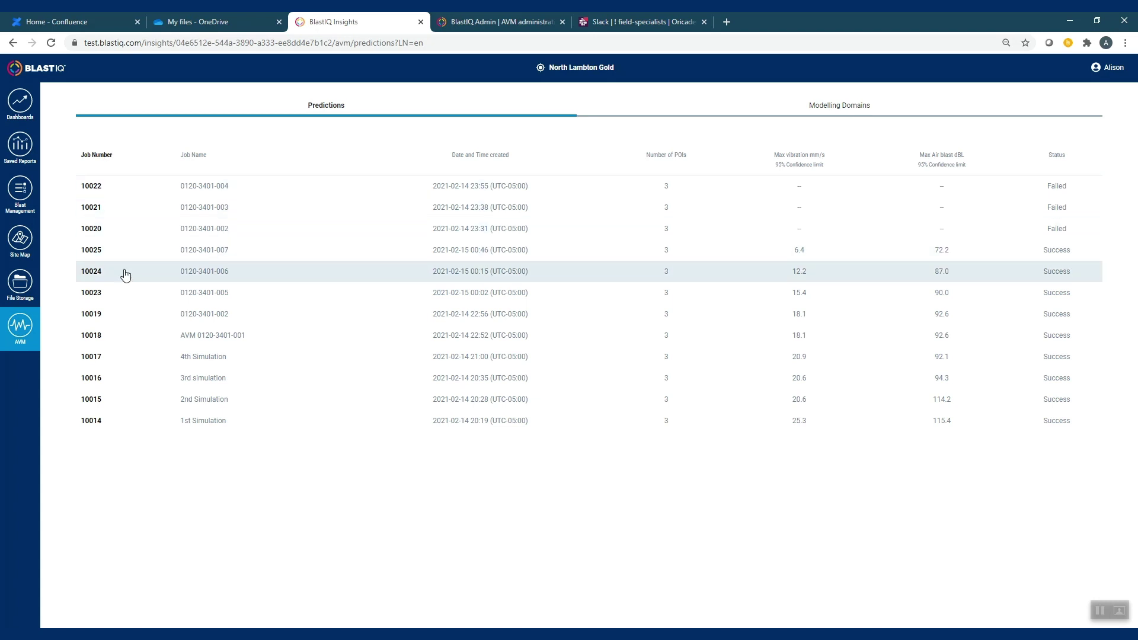
# Open job 10025, view Modelling Domains, then return to Predictions showing job 10026 Submitted.
pyautogui.click(94, 254)
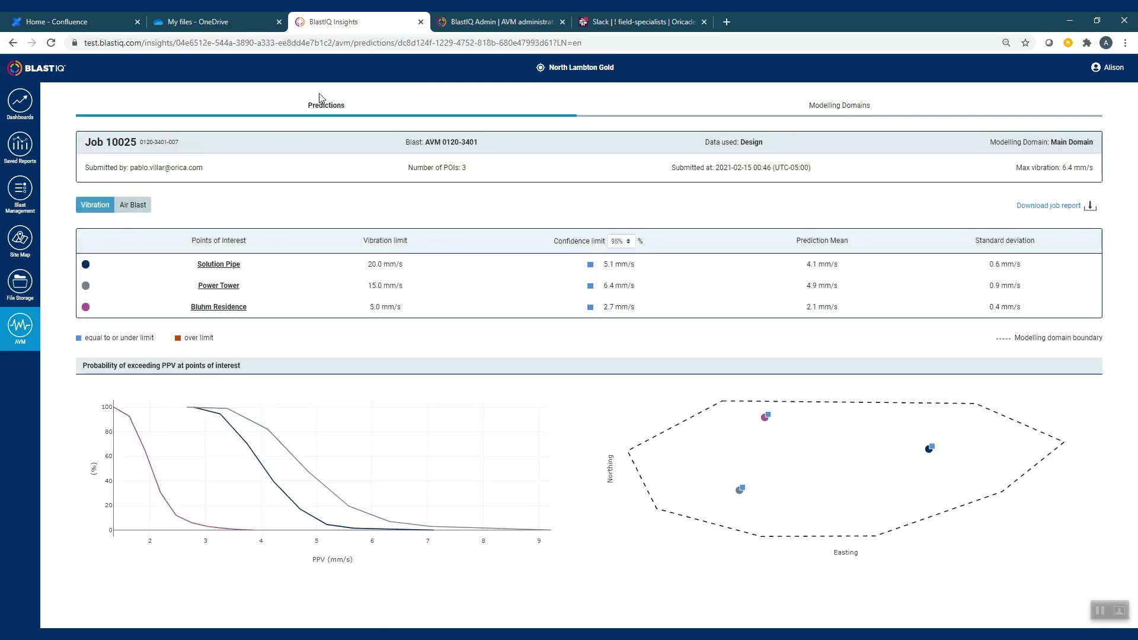
pyautogui.click(844, 113)
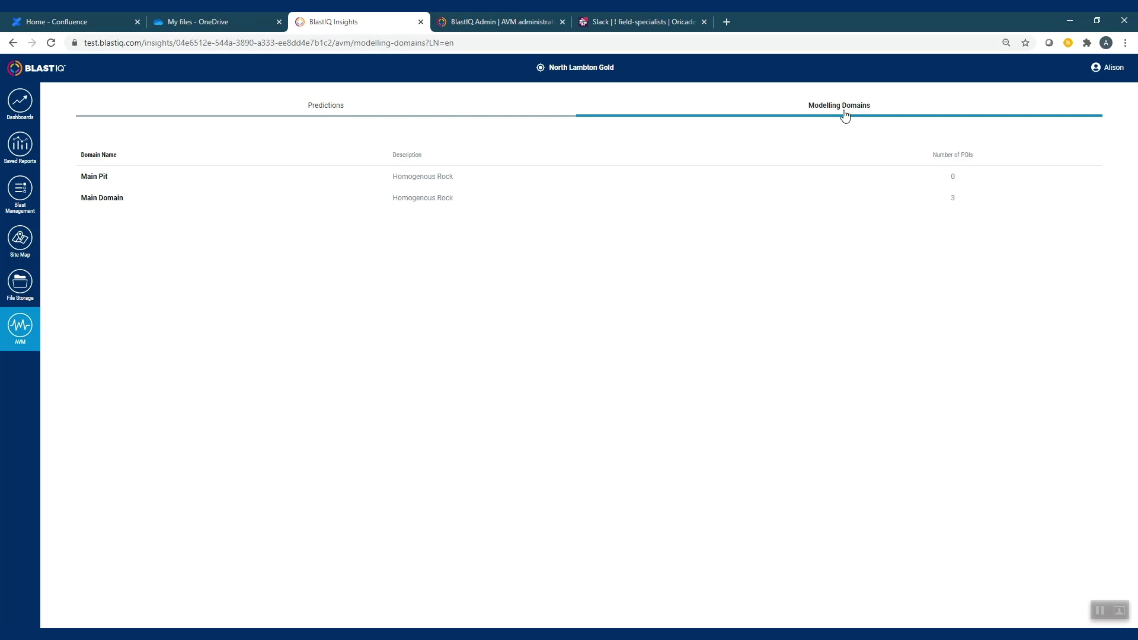
pyautogui.click(338, 112)
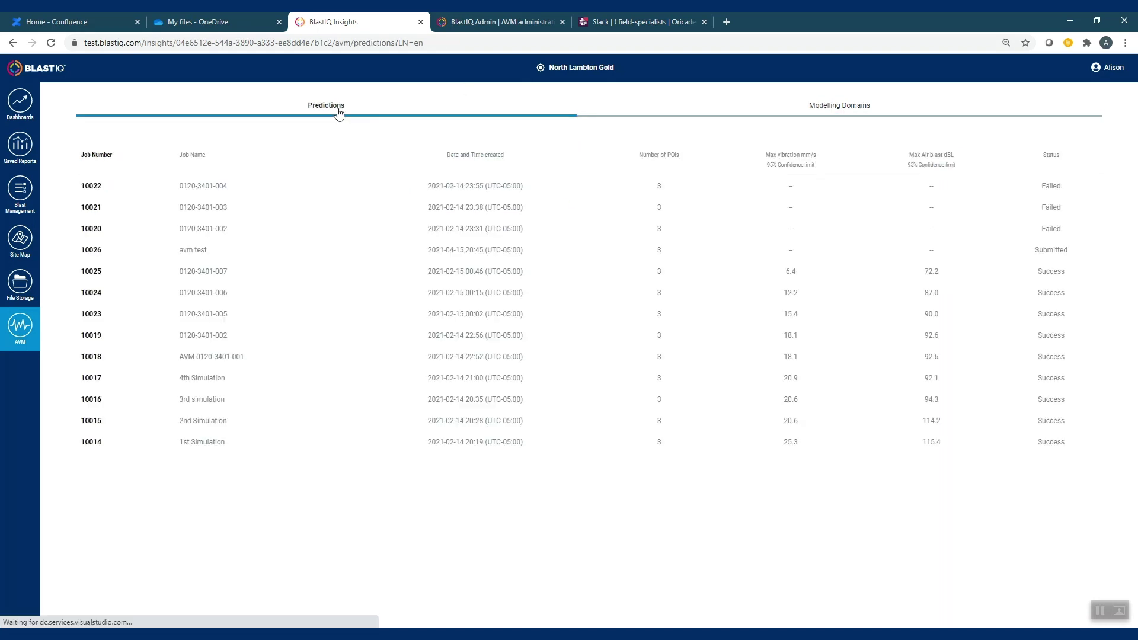
pyautogui.click(112, 295)
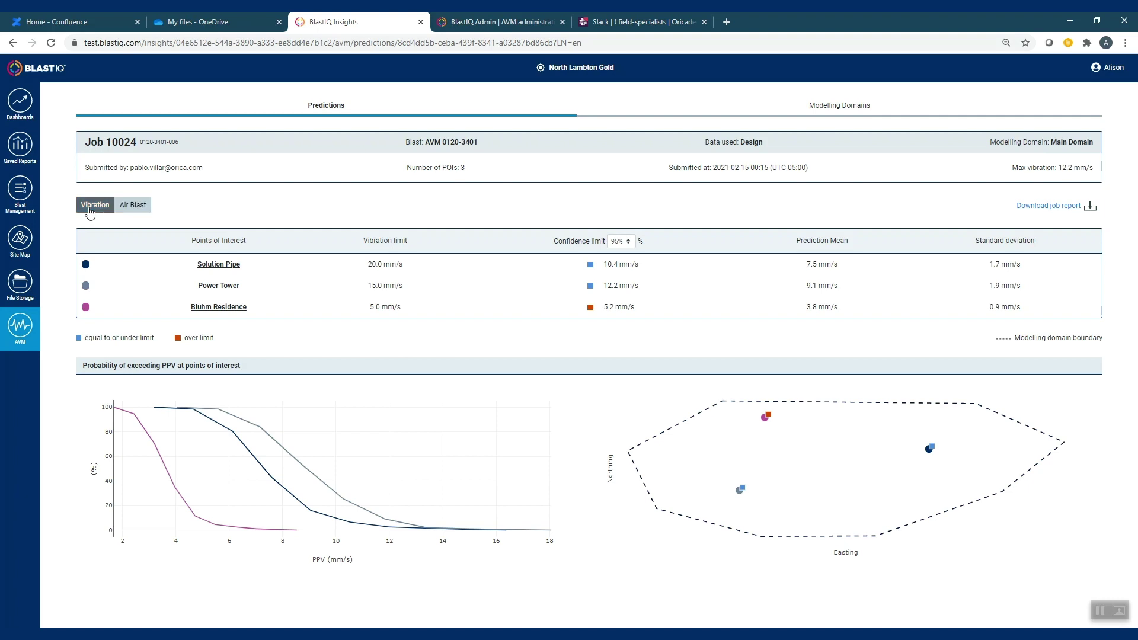
pyautogui.click(134, 206)
# Return to job 10024's vibration view, keep 95% confidence, and open Solution Pipe's details.
pyautogui.click(102, 209)
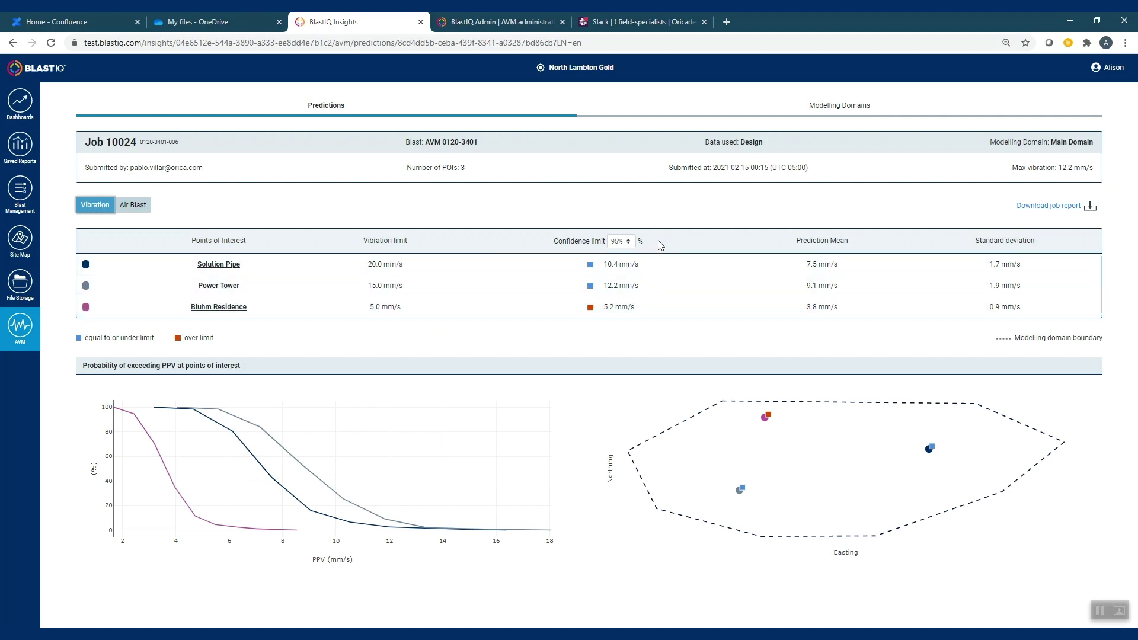
pyautogui.click(629, 242)
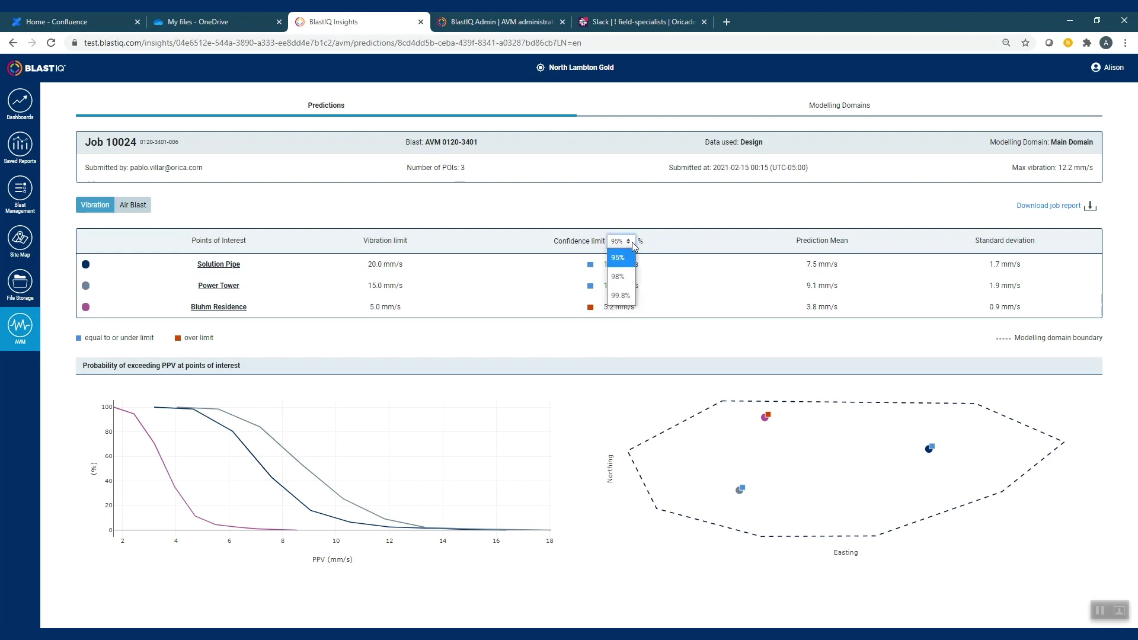
pyautogui.click(724, 243)
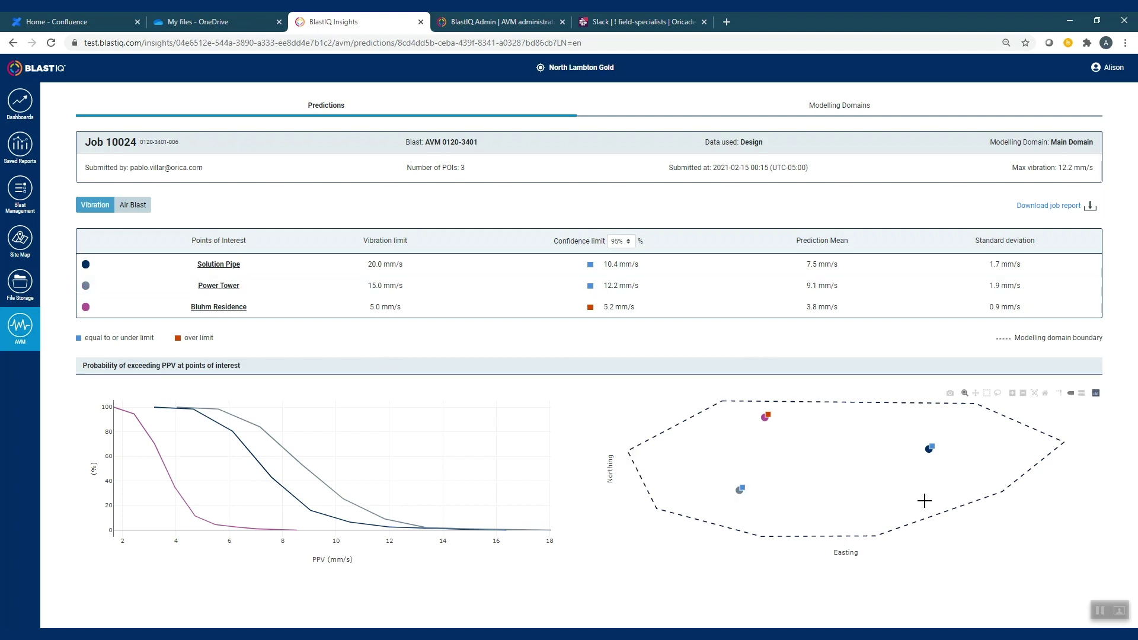
pyautogui.moveTo(932, 454)
pyautogui.click(218, 264)
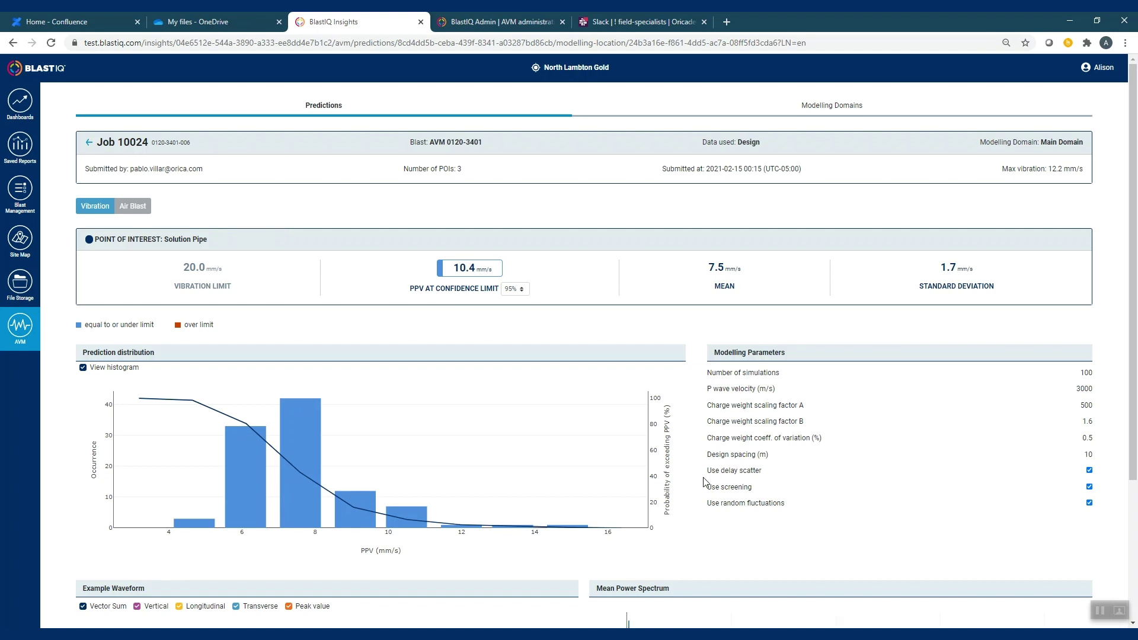
# Toggle Solution Pipe's Longitudinal and Vertical waveform traces, then go back to job 10024.
pyautogui.scroll(-3, 706, 482)
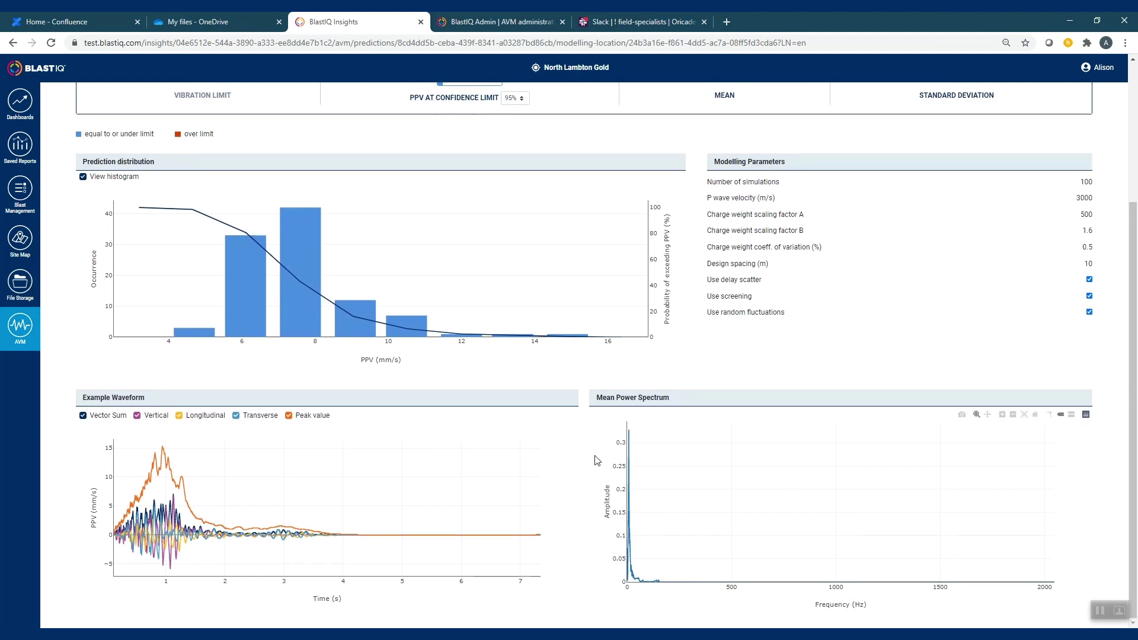
pyautogui.click(179, 416)
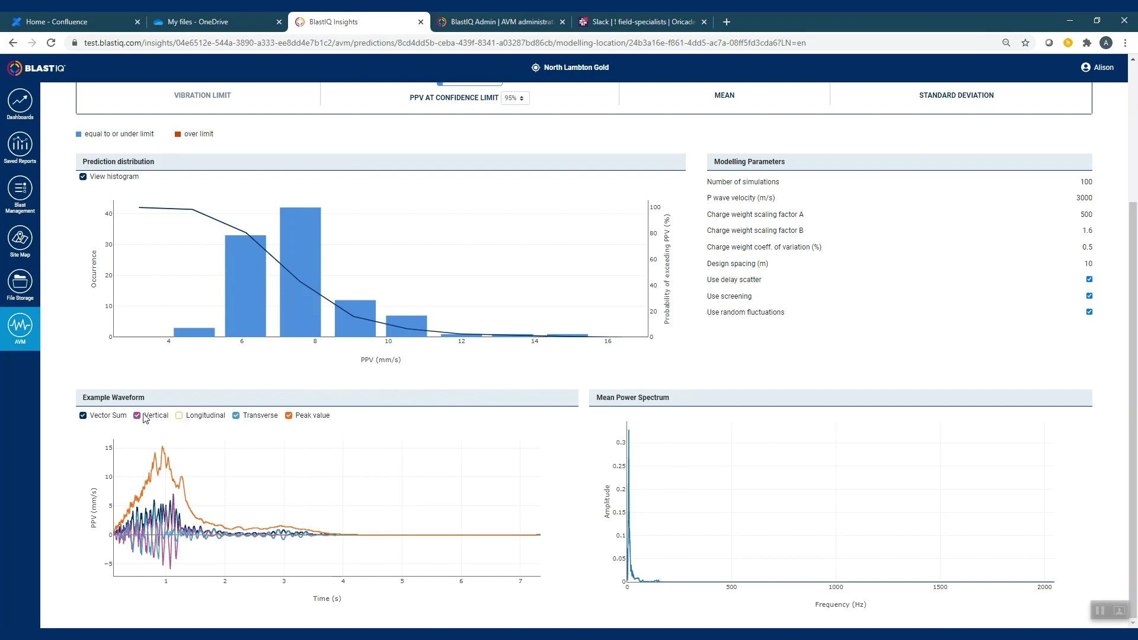
pyautogui.click(144, 417)
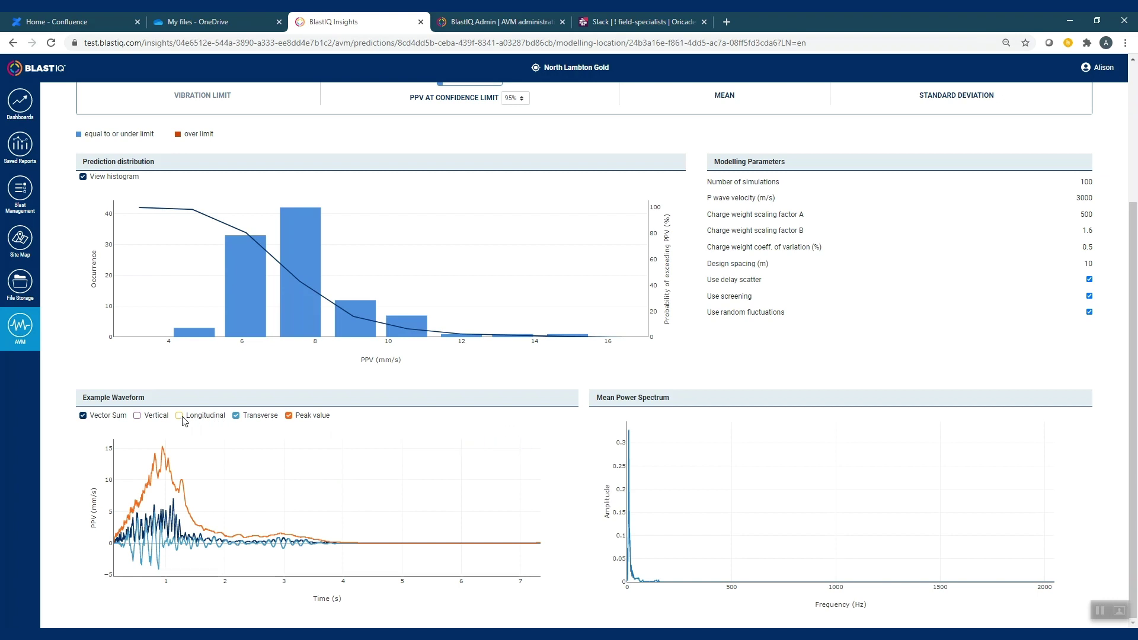
pyautogui.click(138, 417)
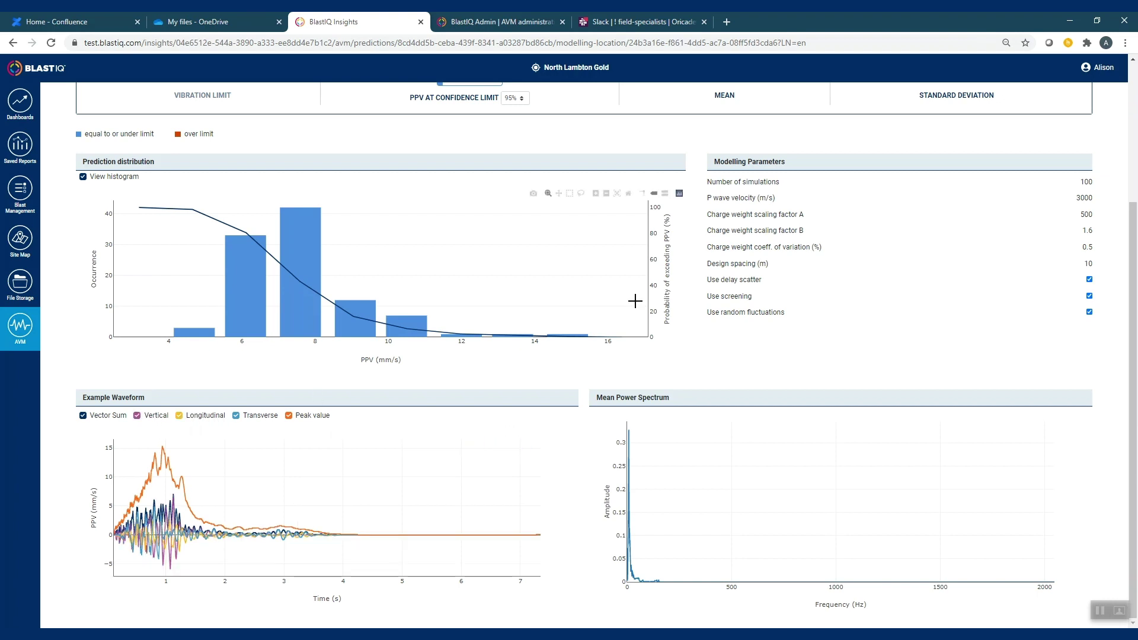
pyautogui.scroll(3, 635, 301)
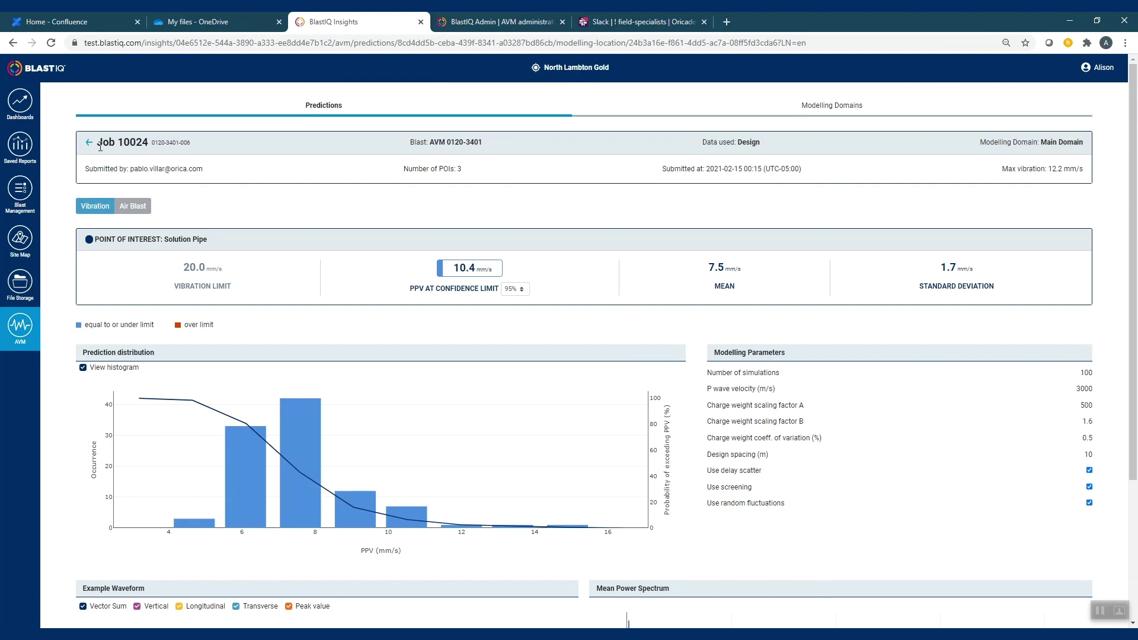
pyautogui.click(89, 143)
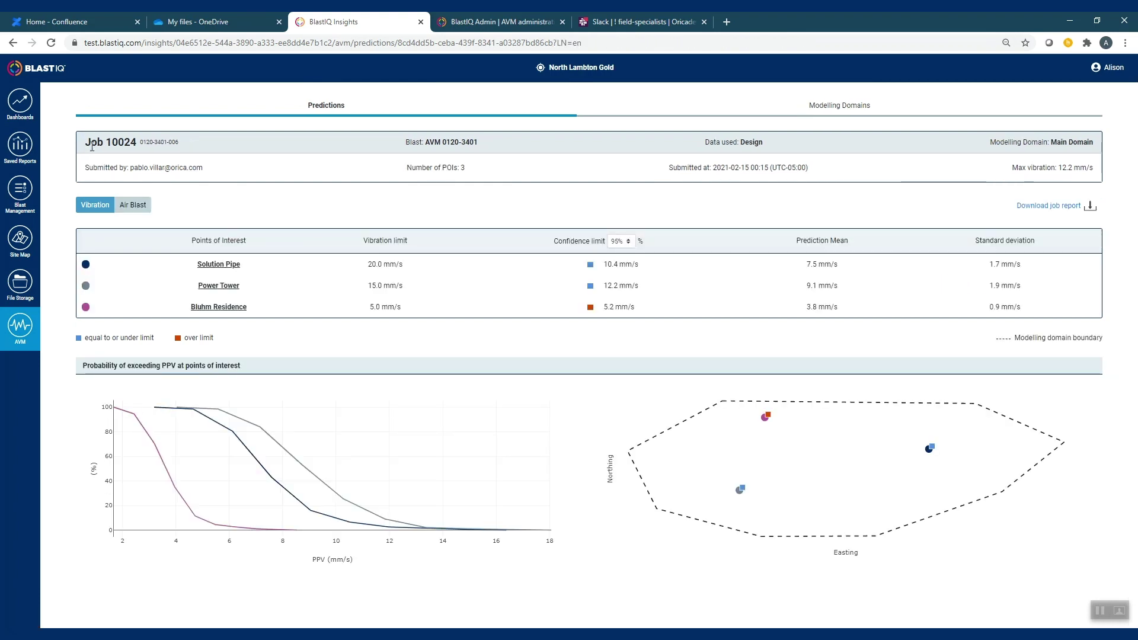